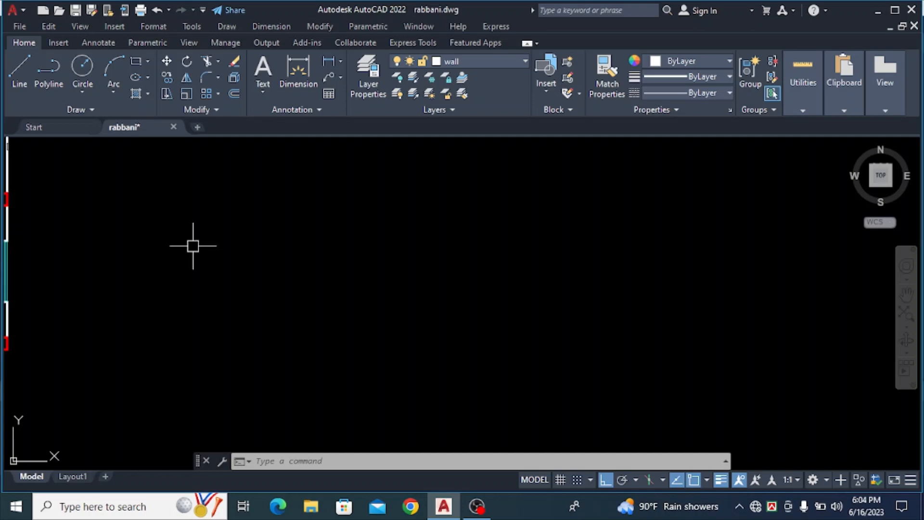
Draw a 12' horizontal line in the empty area beside the floor plan and continue with a 6' line straight down.
text(l)
key(Return)
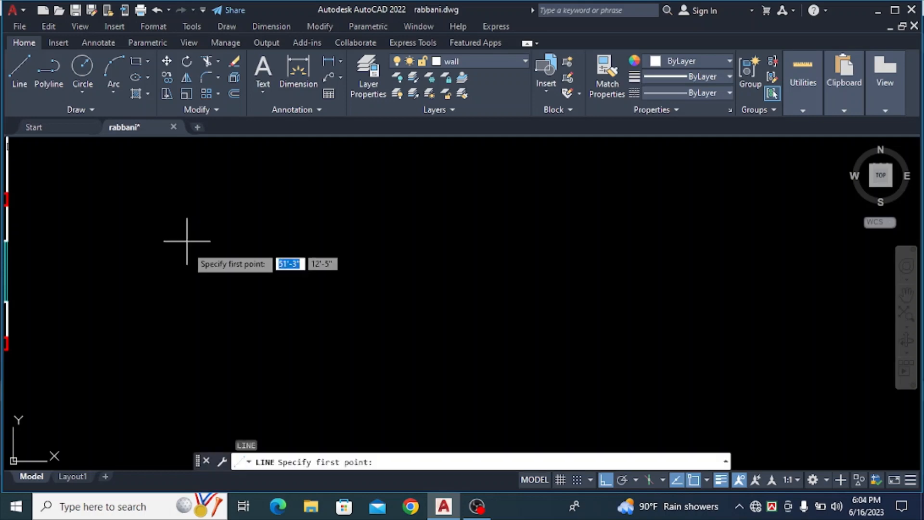
click(188, 268)
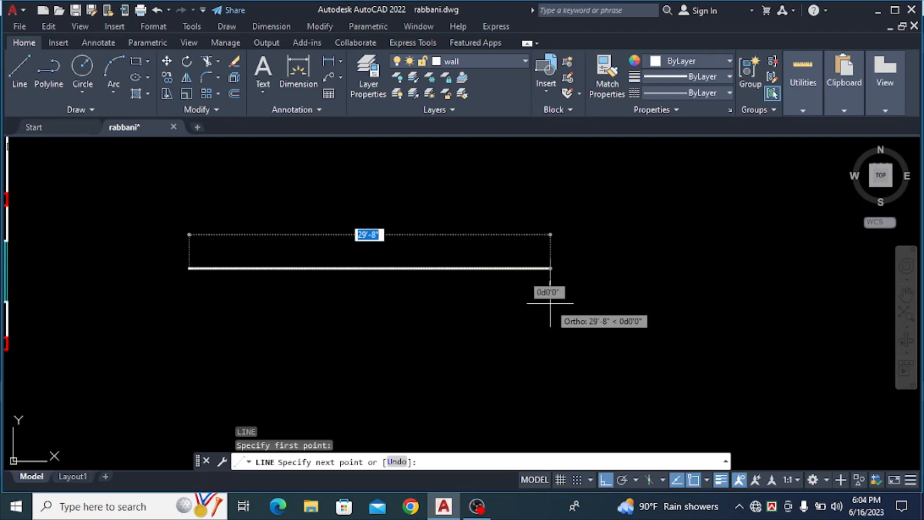
text(12)
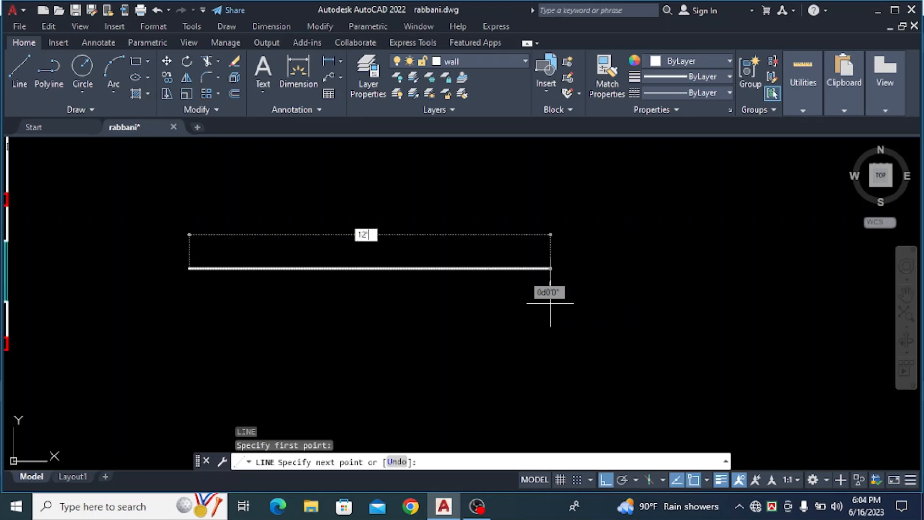
text(')
key(Return)
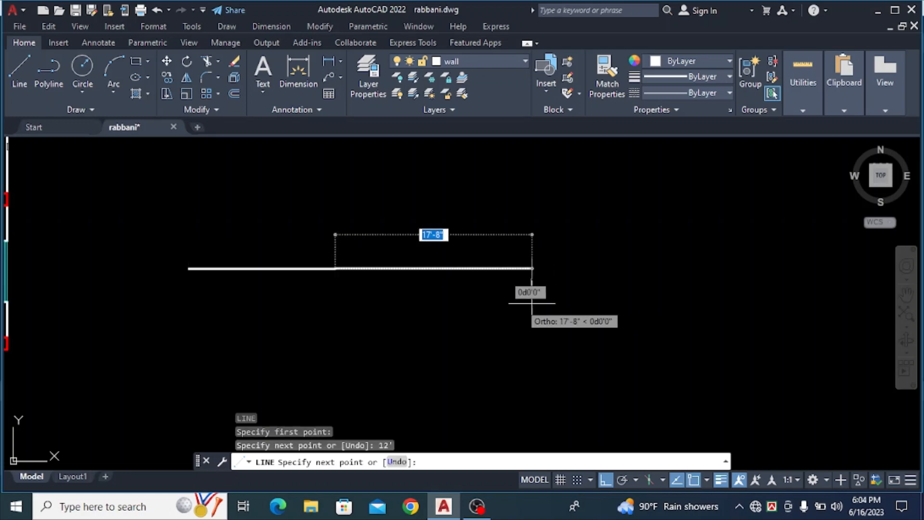
scroll(331, 348, down, 2)
scroll(330, 347, up, 2)
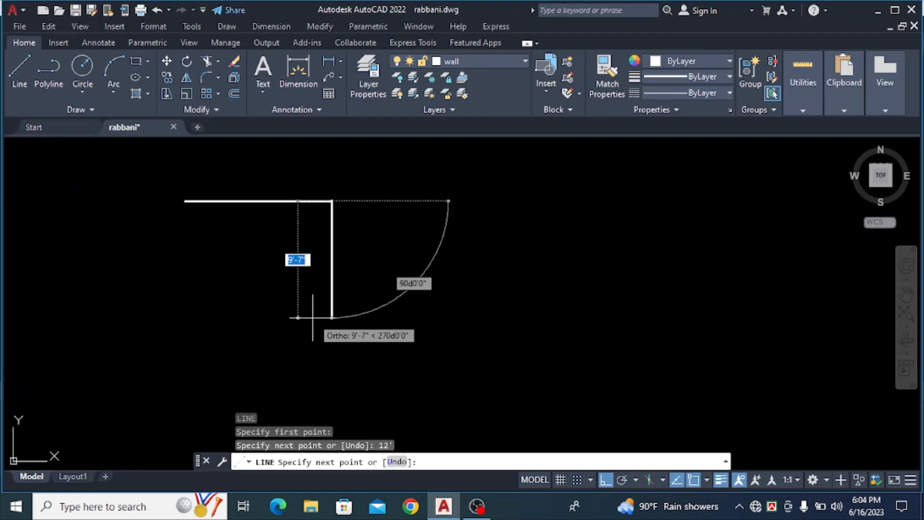
text(6')
key(Return)
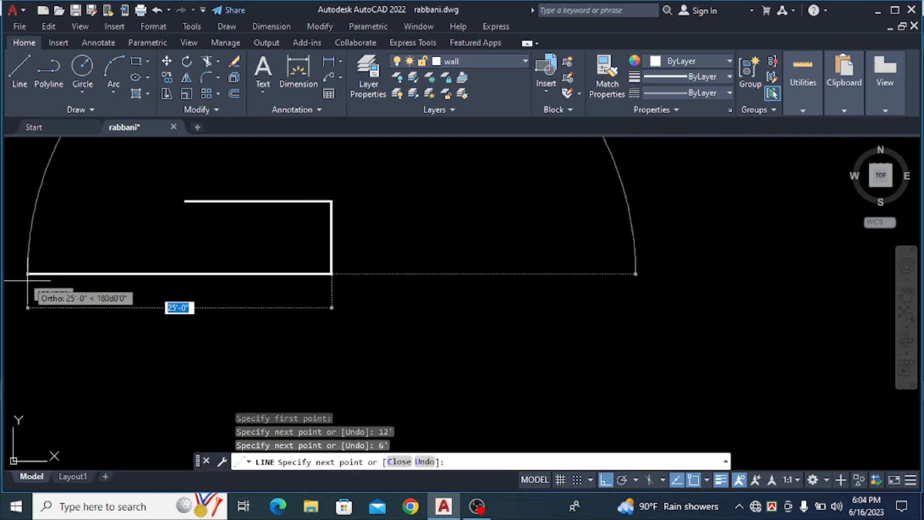
Complete the 12' by 6' rectangle with a 12' bottom line and a closing line up to the starting corner.
text(12')
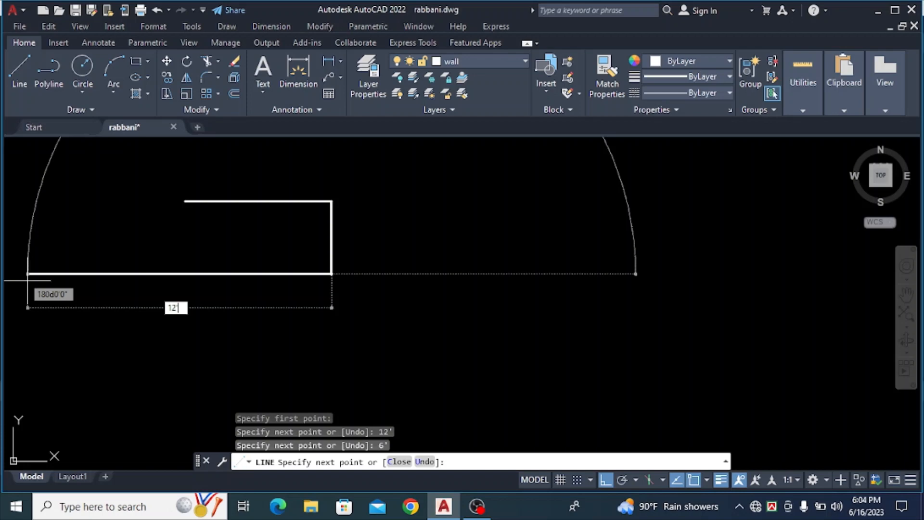
key(Return)
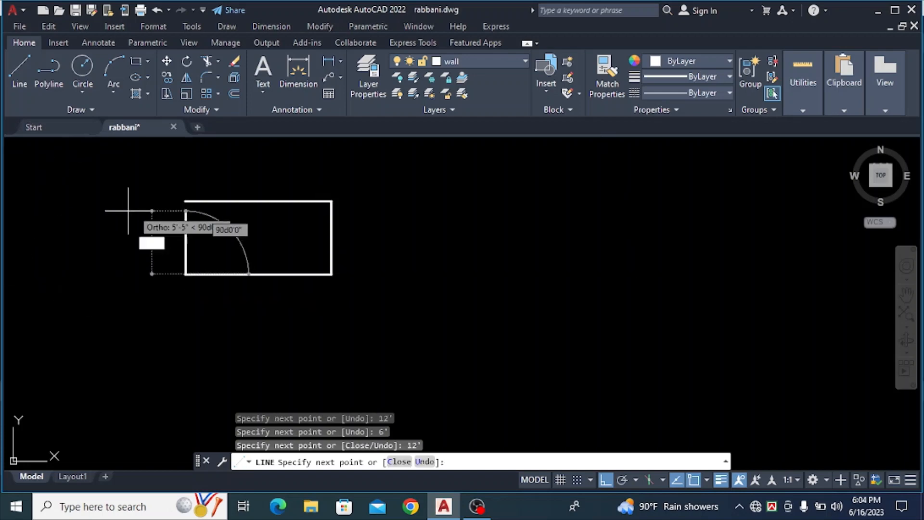
scroll(188, 197, up, 4)
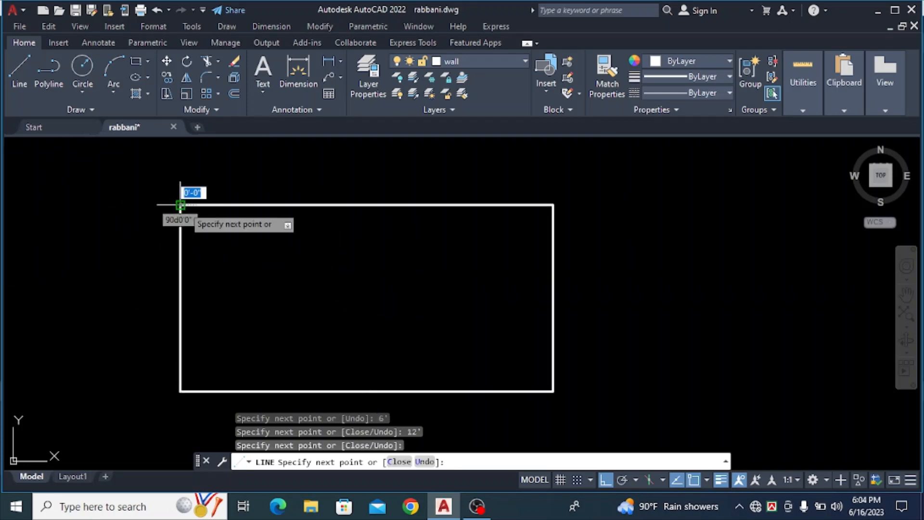
key(Escape)
scroll(298, 235, down, 2)
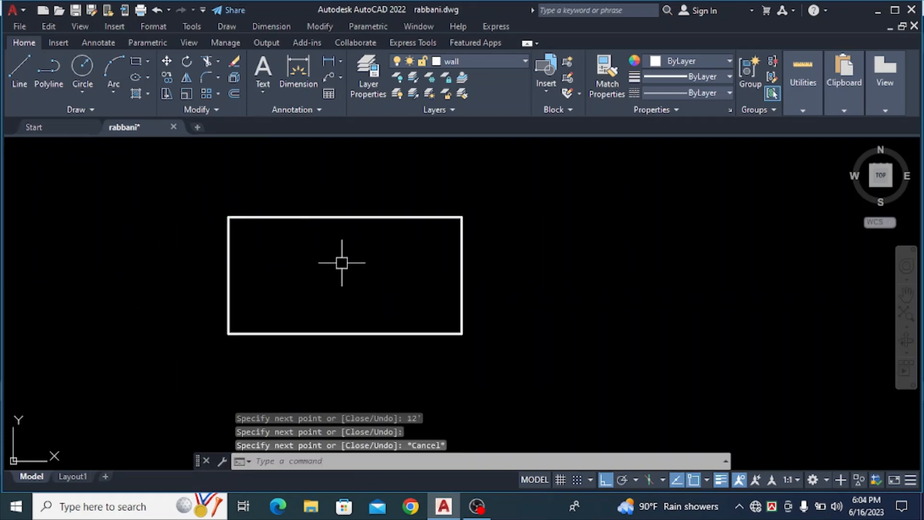
middle_drag(342, 261, 287, 252)
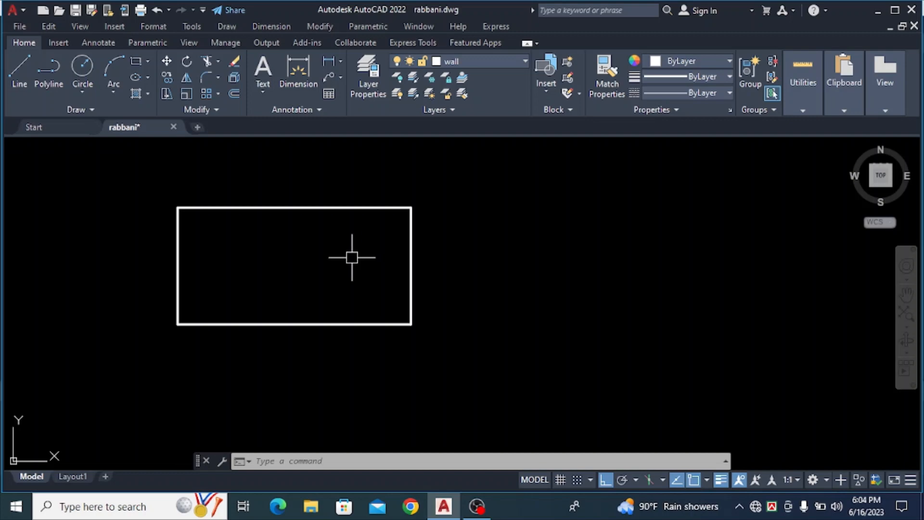
Draw a vertical line from the midpoint of the rectangle's top side to its bottom side.
text(l)
key(Return)
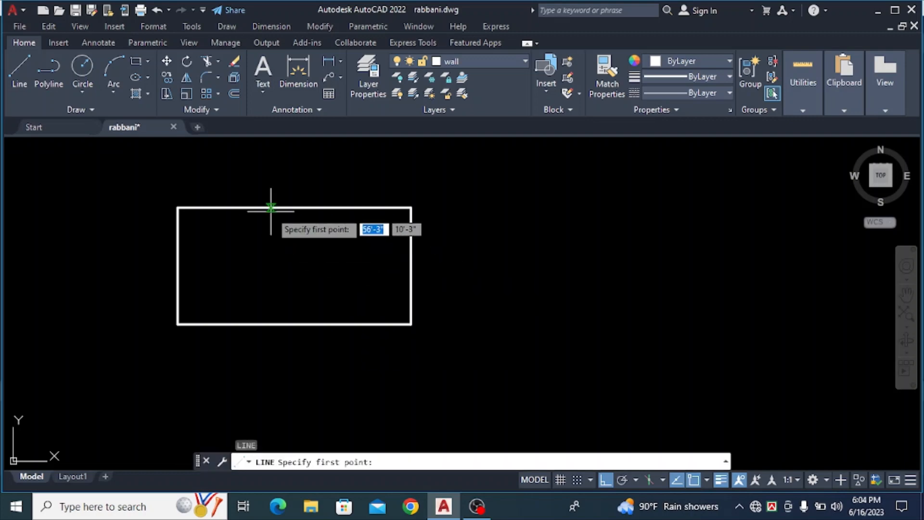
click(294, 207)
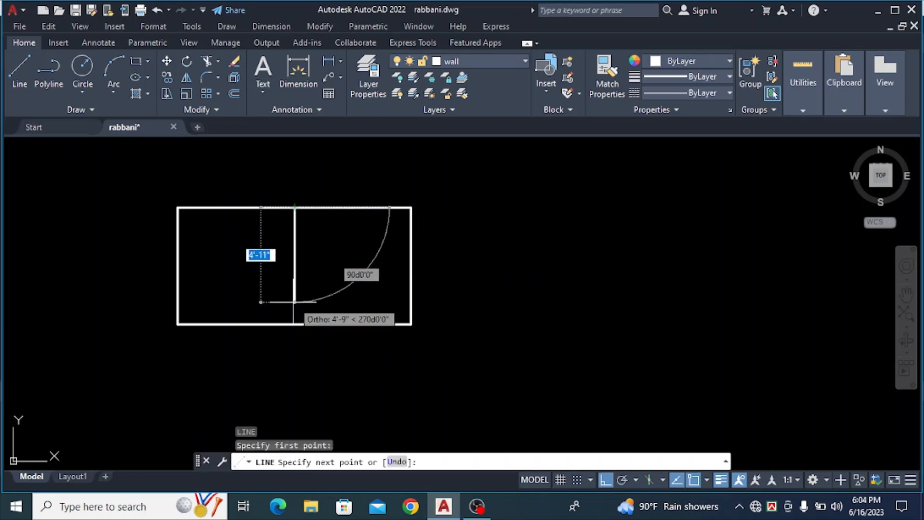
click(293, 323)
key(Escape)
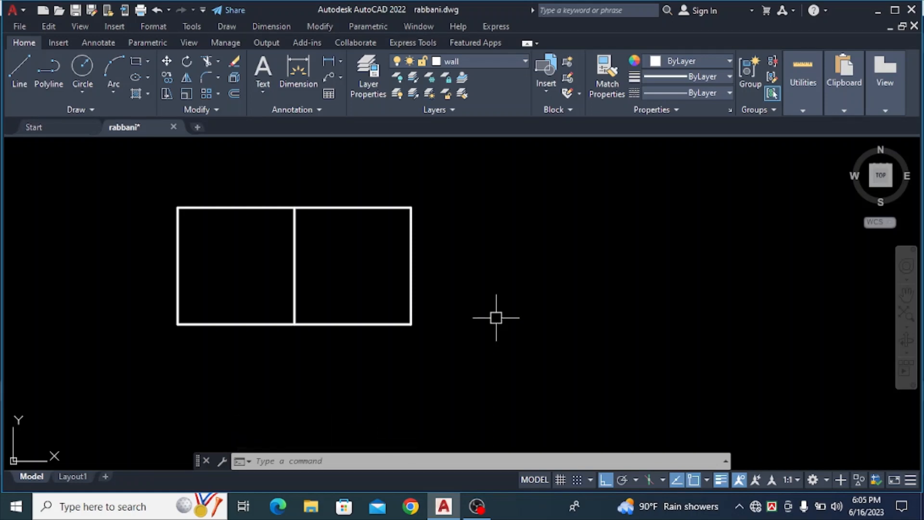
Draw a diagonal line from the bottom end of the middle line to the rectangle's top-right corner.
key(Return)
click(294, 324)
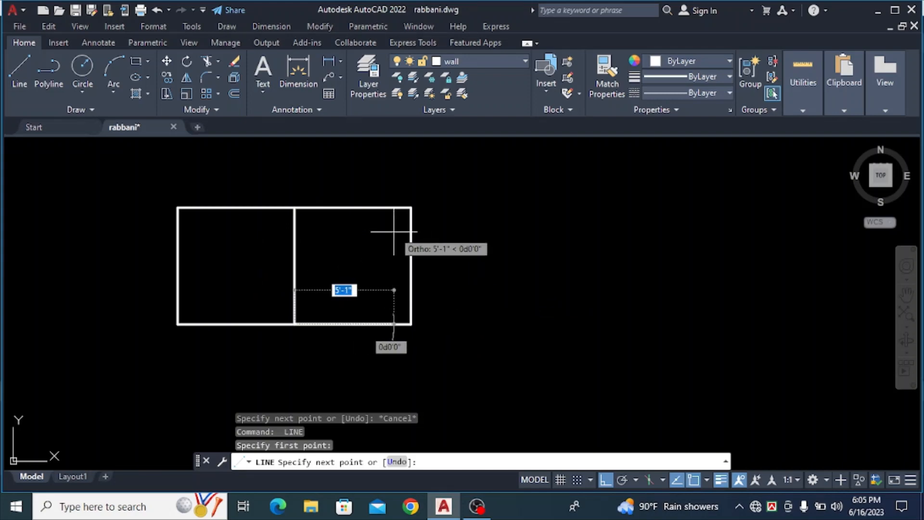
click(411, 208)
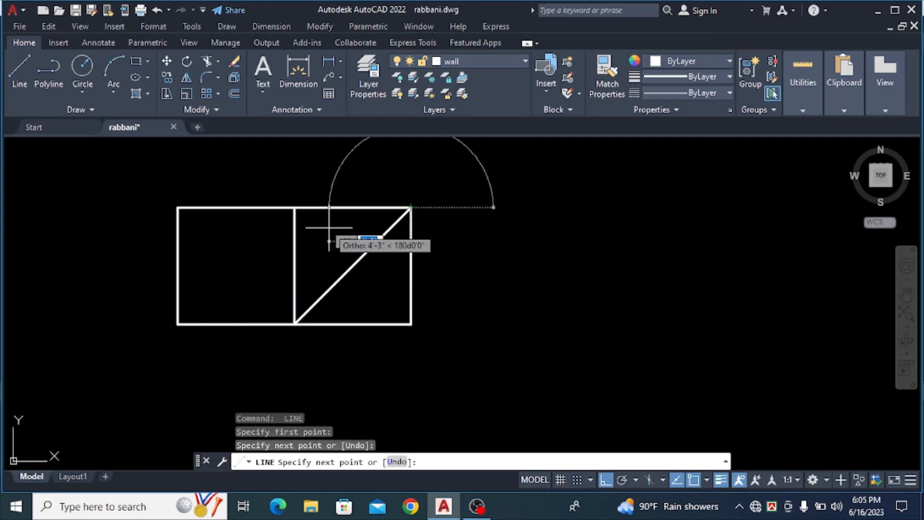
key(Escape)
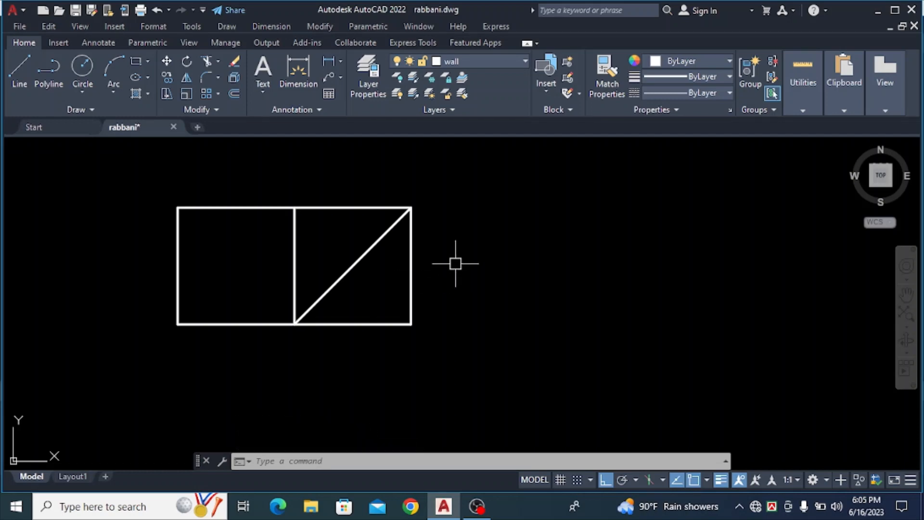
Erase the diagonal line and the vertical middle line inside the rectangle.
click(359, 260)
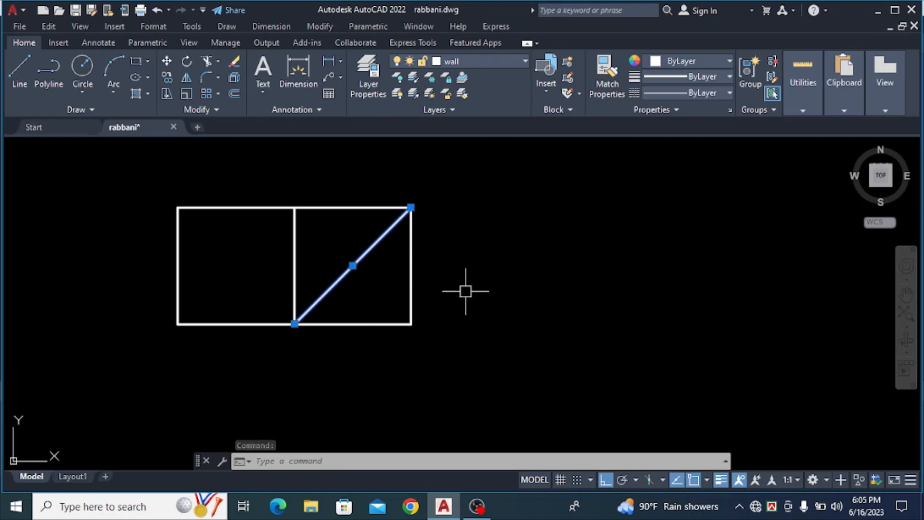
text(E)
key(Return)
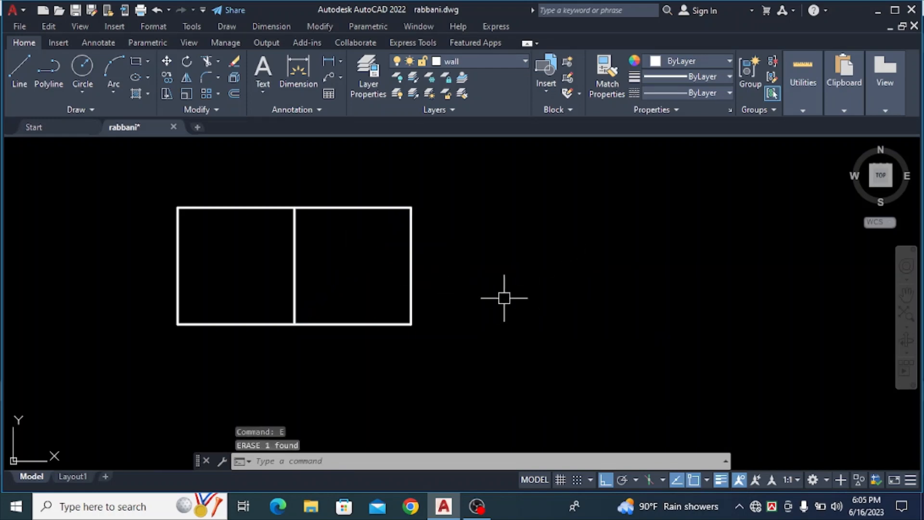
click(294, 258)
text(E)
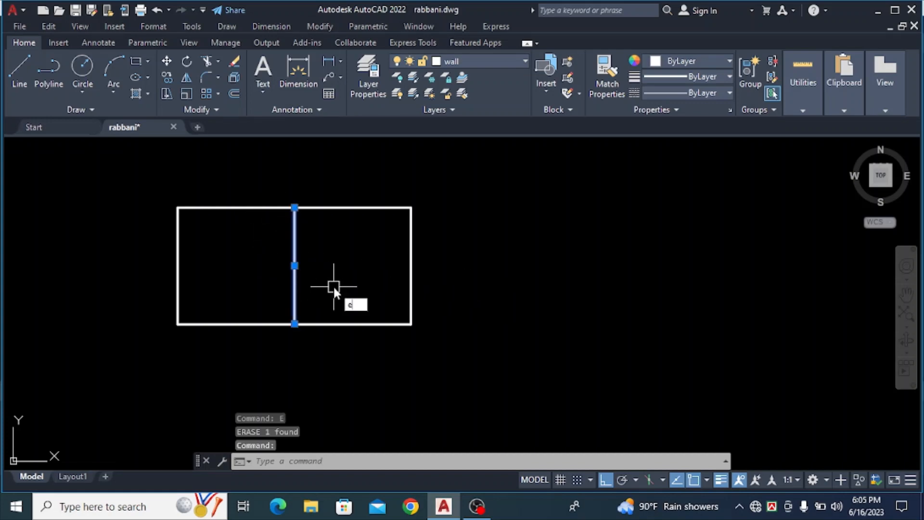
key(Return)
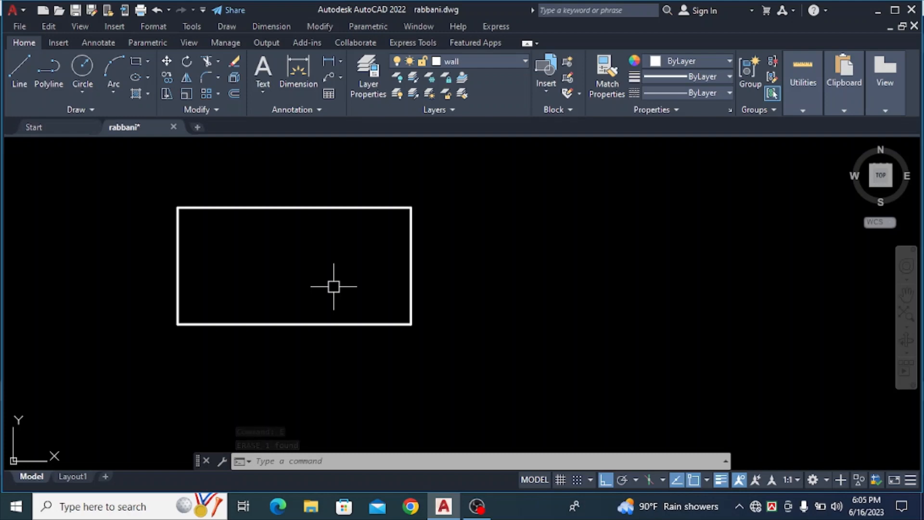
Select the rectangle's four sides one by one, then clear the selection.
click(291, 208)
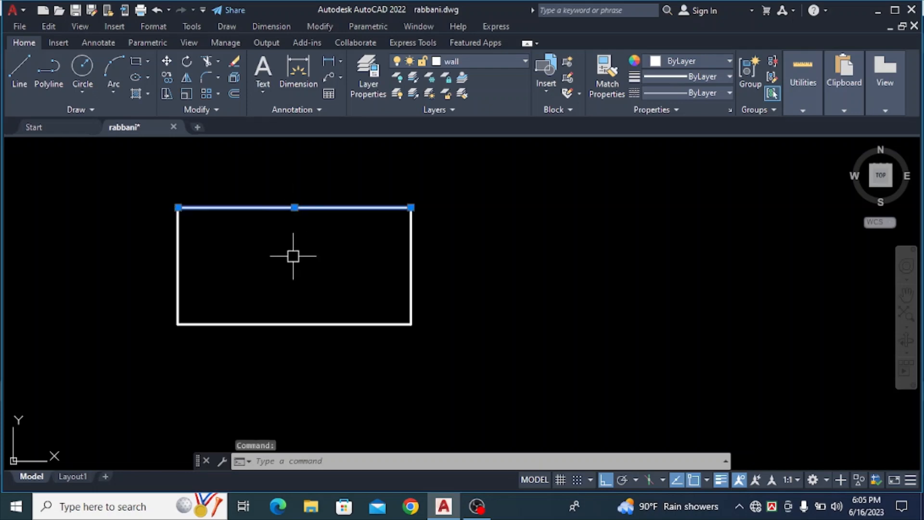
click(413, 259)
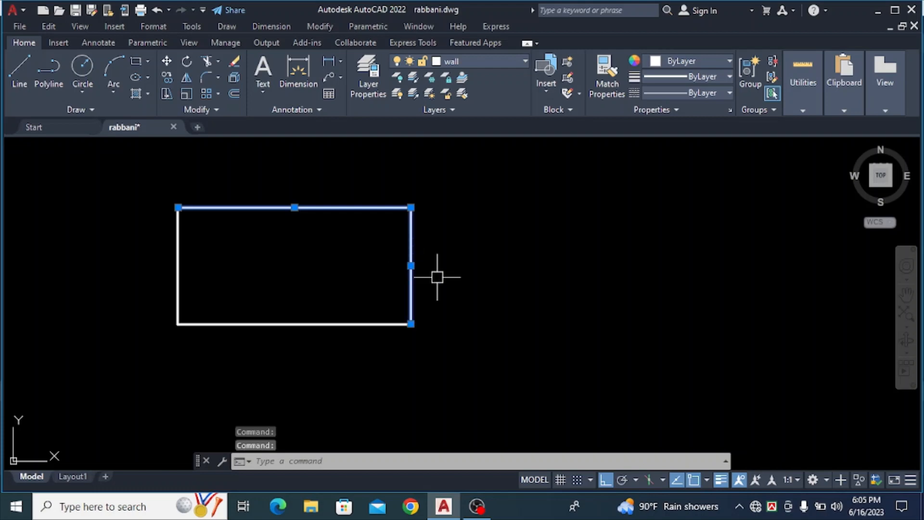
click(338, 323)
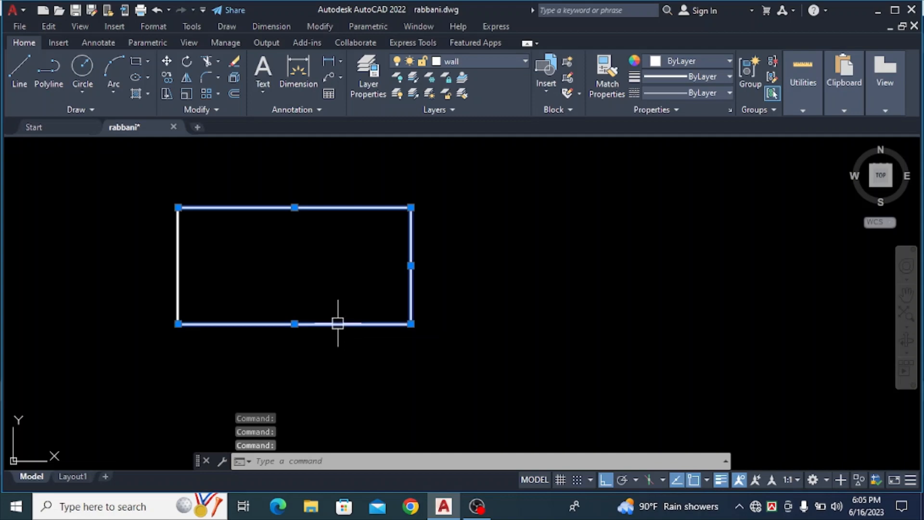
click(179, 257)
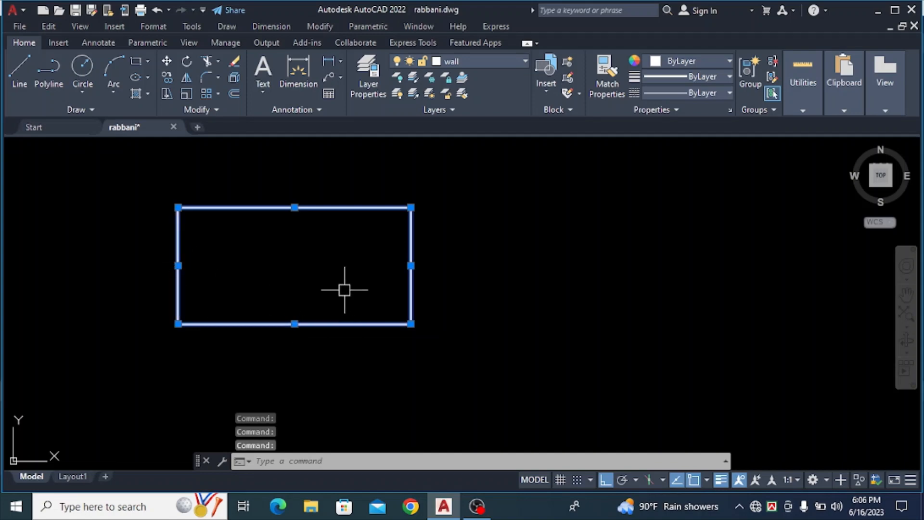
key(Escape)
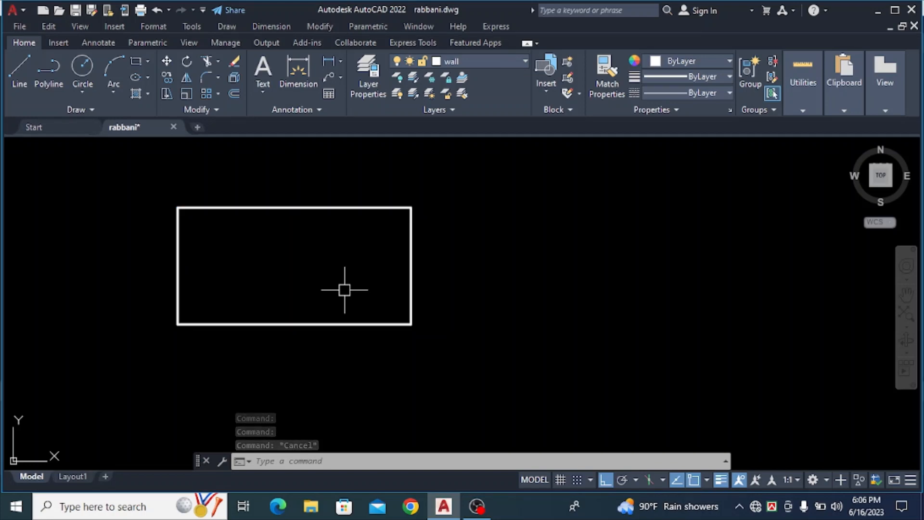
Select the rectangle's left side with an enclosing selection window and add its right side with a second window.
scroll(344, 289, down, 2)
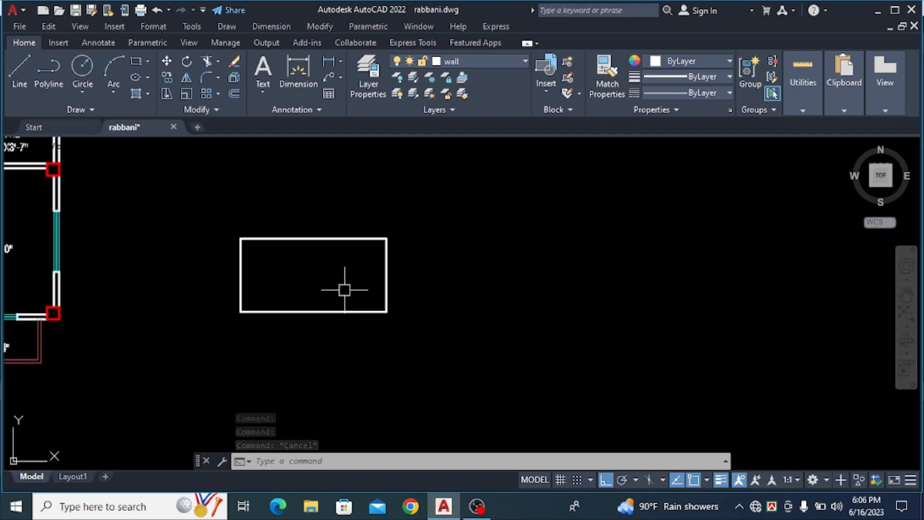
click(168, 178)
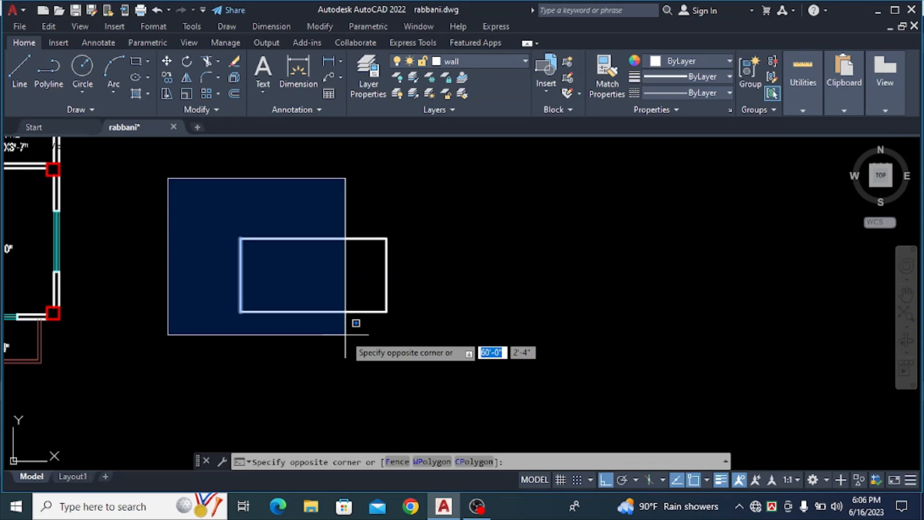
scroll(340, 324, up, 4)
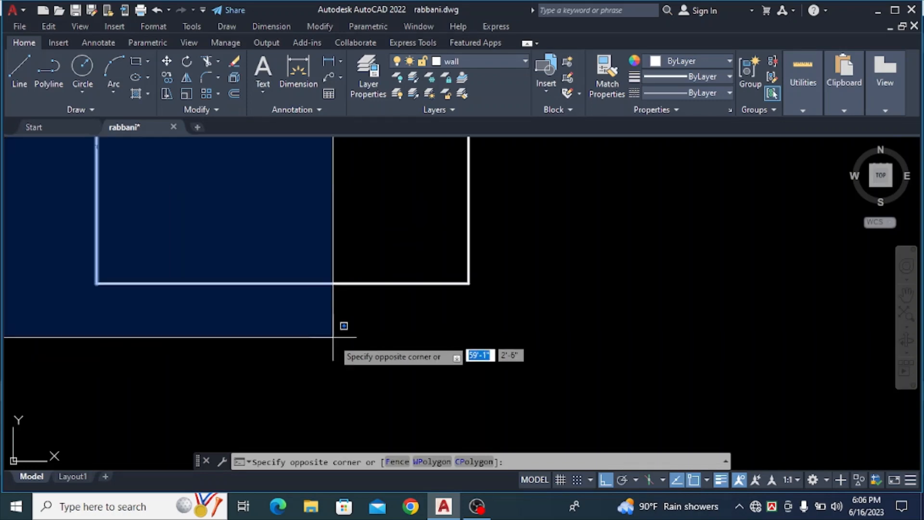
scroll(342, 328, down, 2)
click(333, 339)
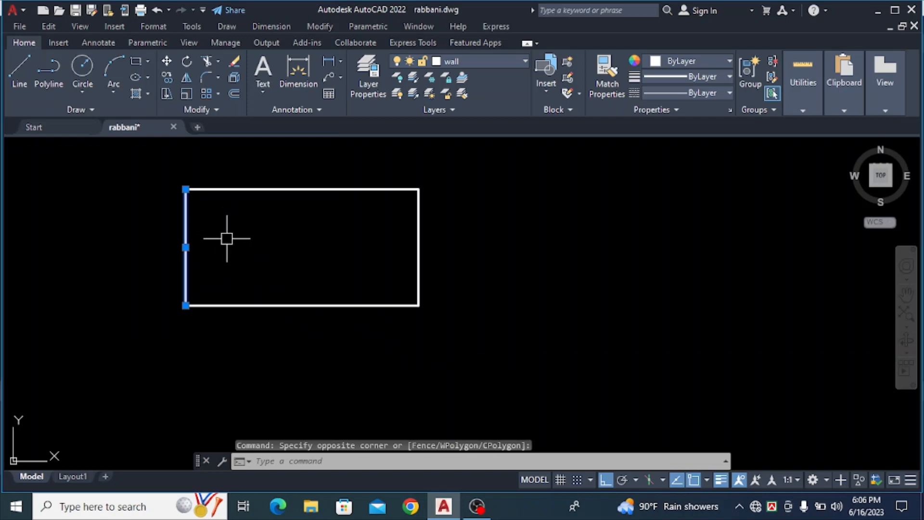
scroll(223, 238, down, 2)
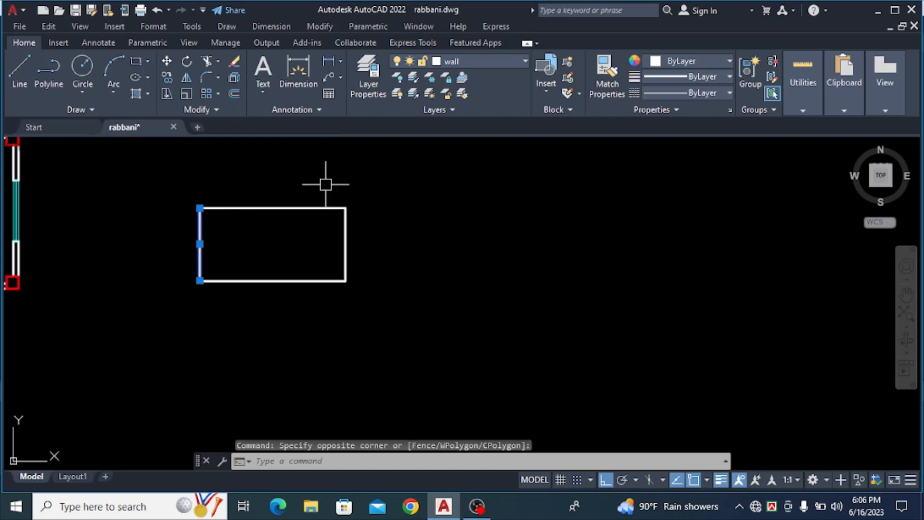
click(274, 162)
click(526, 319)
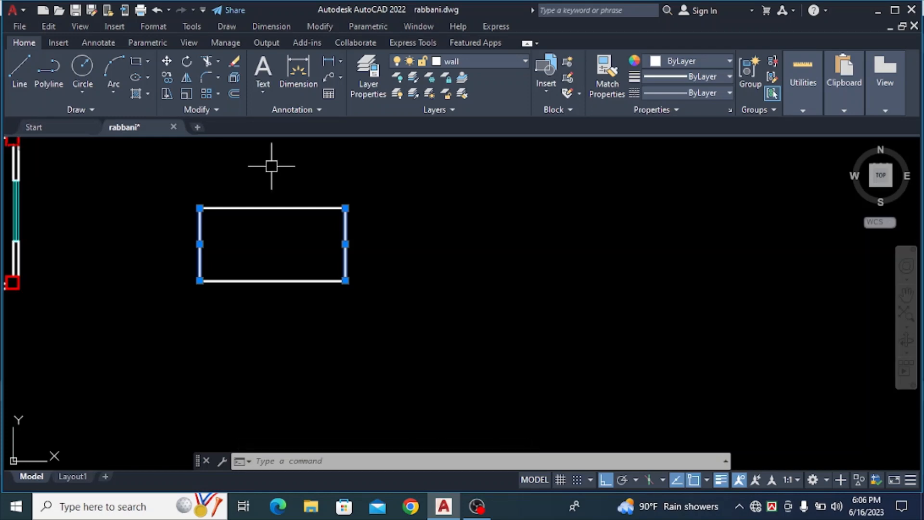
Try to add the rectangle's top side to the selection with a window starting just inside its left end.
scroll(247, 200, down, 2)
middle_drag(248, 201, 221, 231)
scroll(222, 233, up, 2)
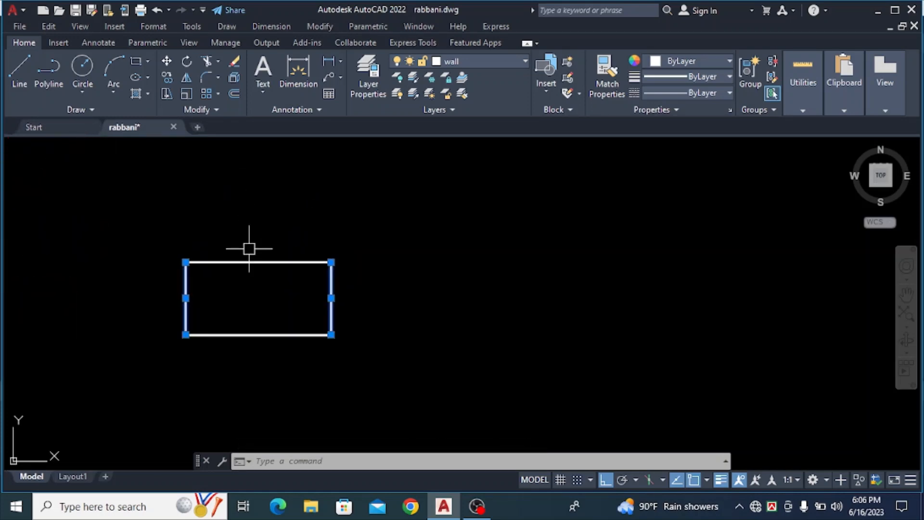
scroll(249, 249, up, 2)
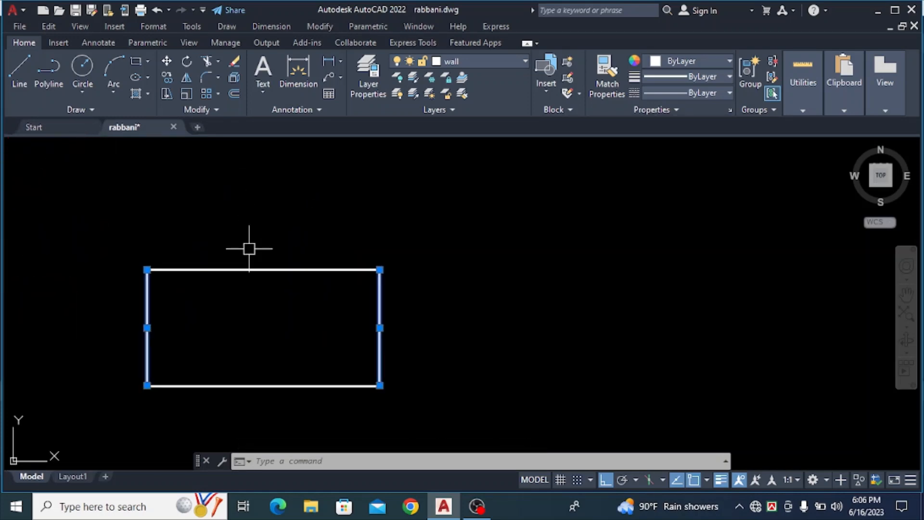
click(153, 187)
click(476, 331)
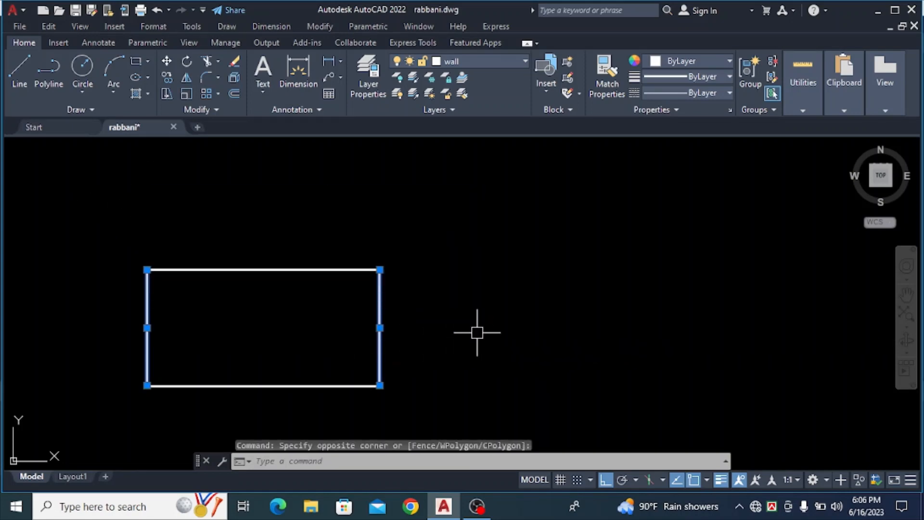
Add the rectangle's top side to the selection with an enclosing selection window, and clear the selection.
click(103, 214)
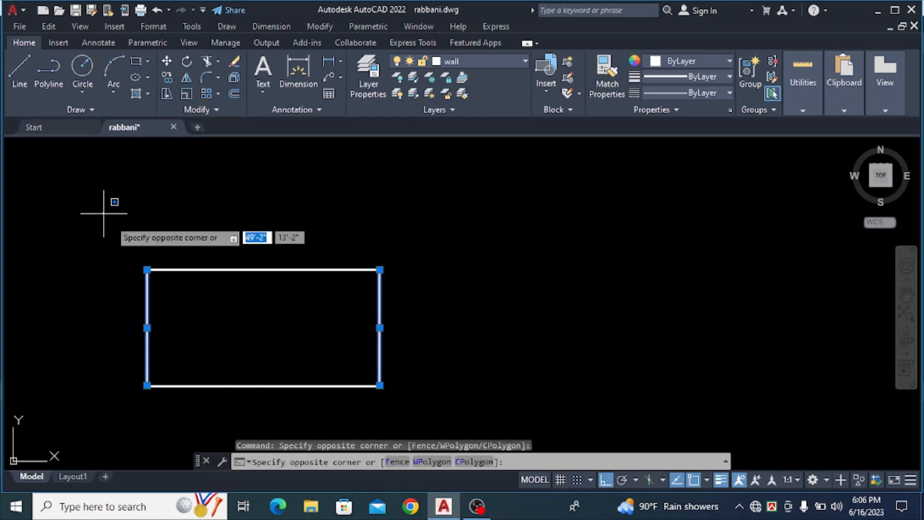
click(537, 332)
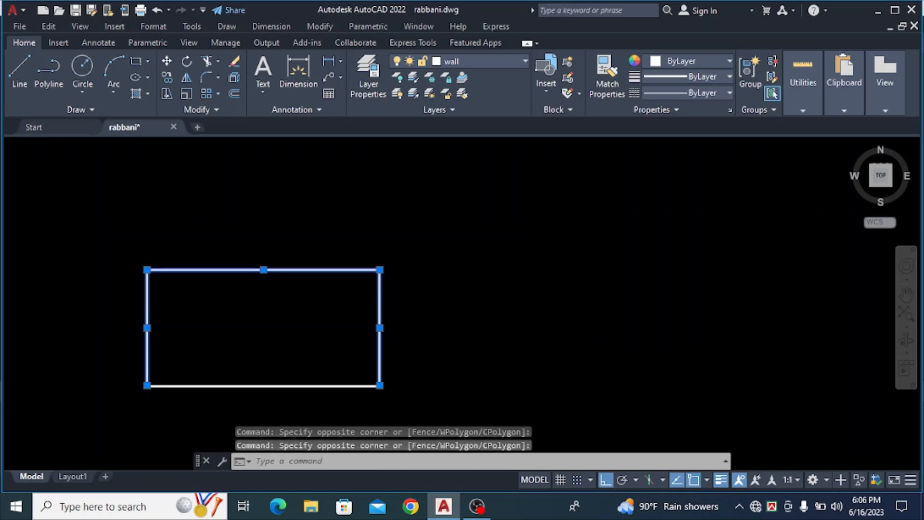
scroll(512, 323, down, 2)
scroll(512, 324, up, 2)
key(Escape)
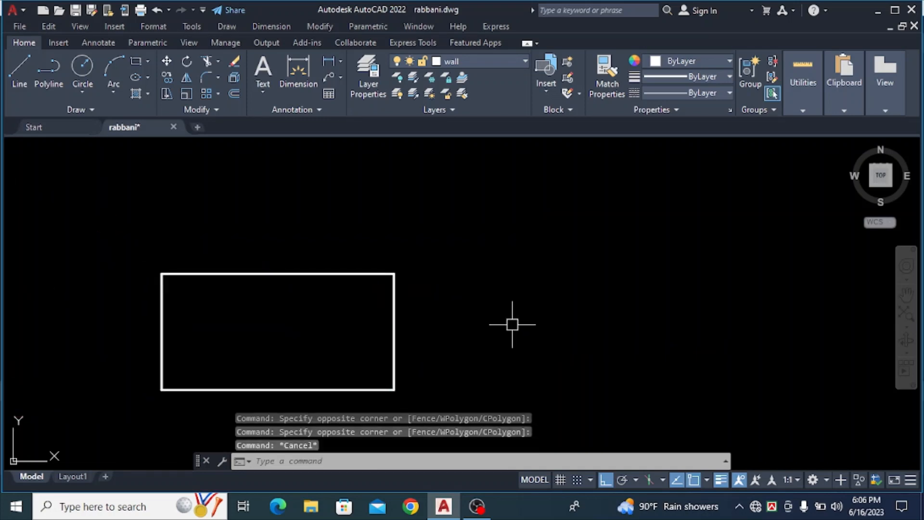
Select all objects in the drawing at once, and clear the selection.
scroll(347, 274, down, 2)
middle_drag(347, 252, 341, 242)
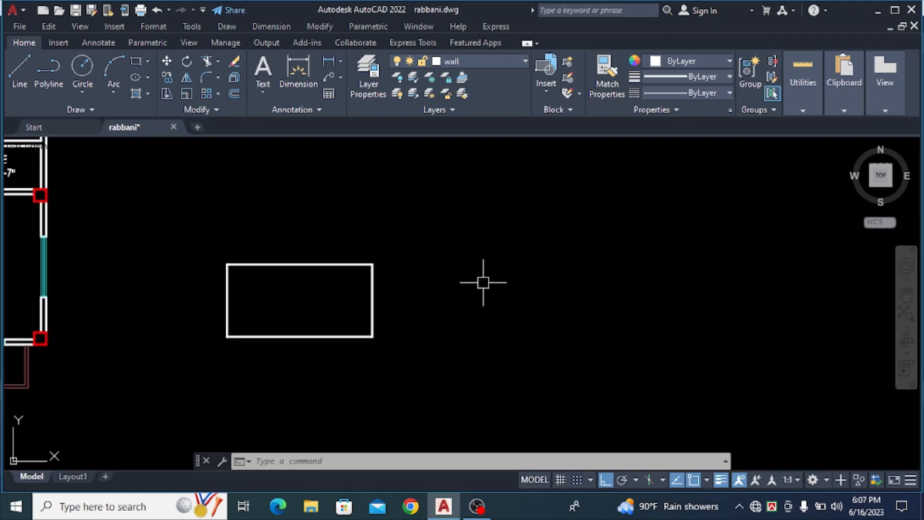
key(ctrl+a)
scroll(342, 351, up, 4)
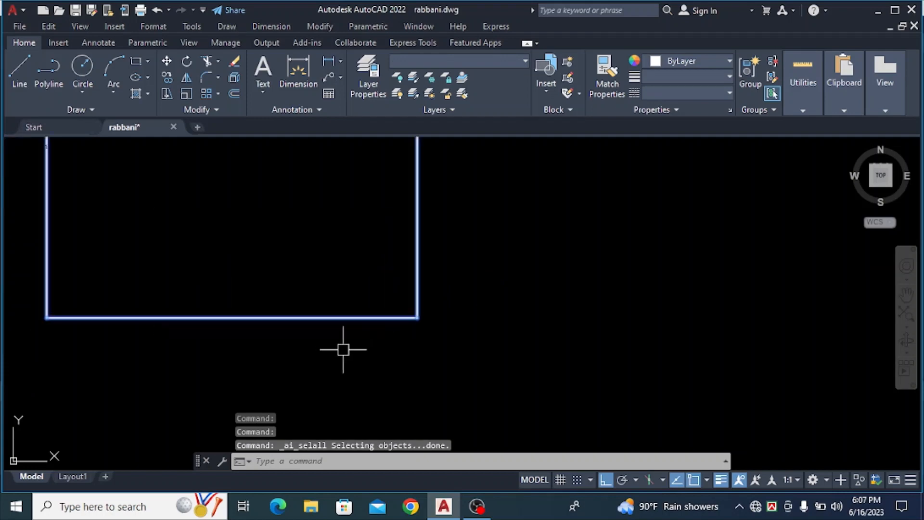
scroll(345, 346, down, 2)
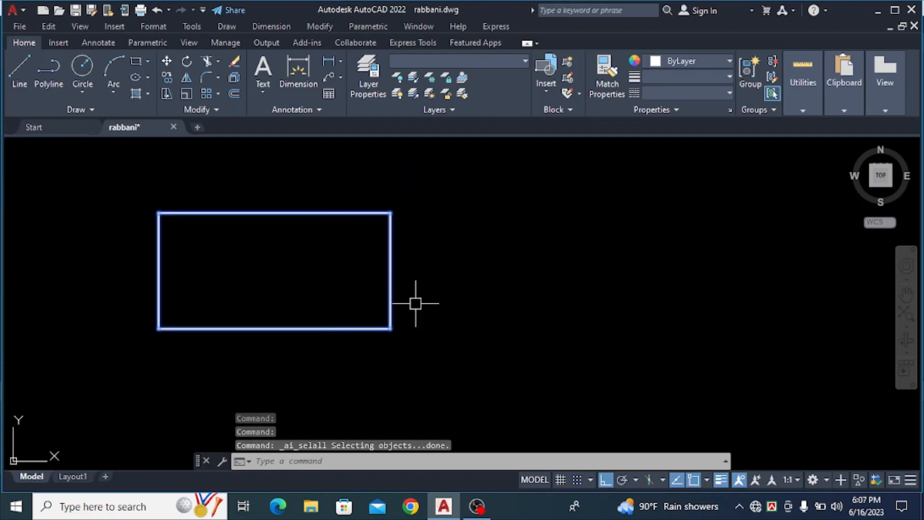
key(Escape)
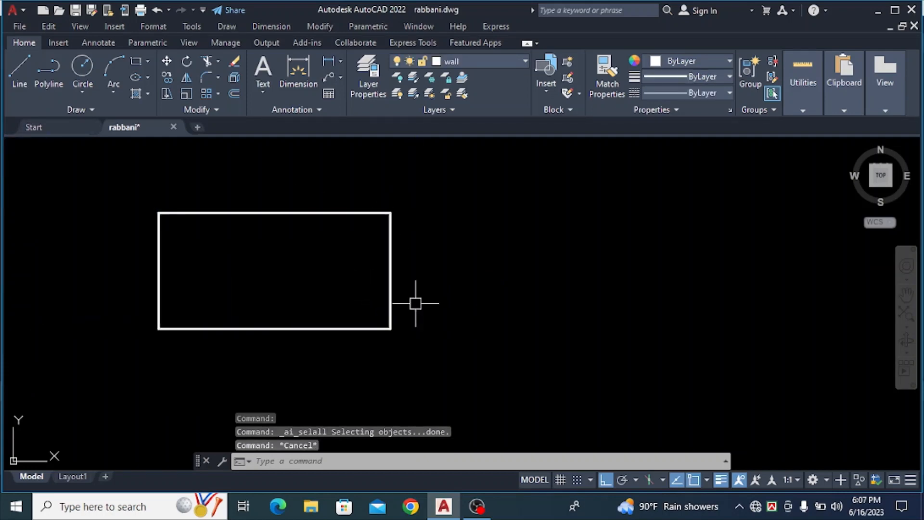
key(ctrl+a)
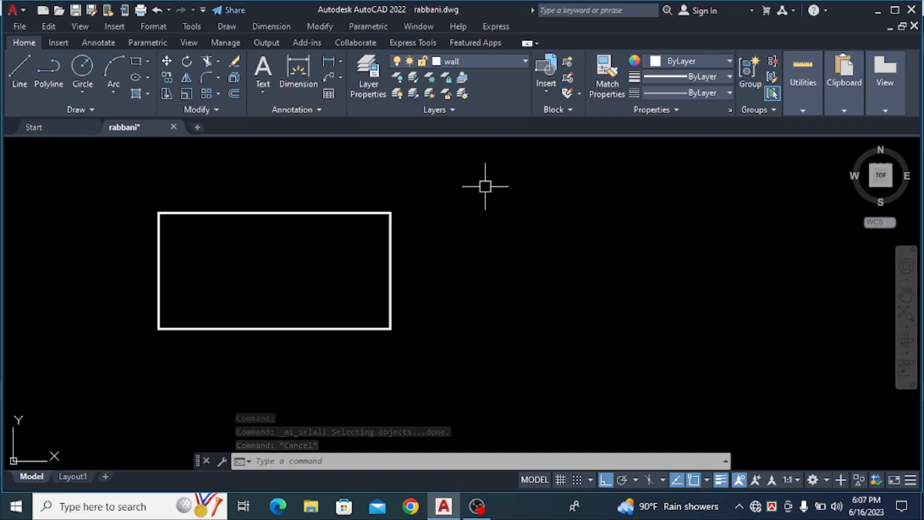
Select the rectangle's top, right and bottom sides with a crossing window, clear the selection, and repeat it once.
click(485, 187)
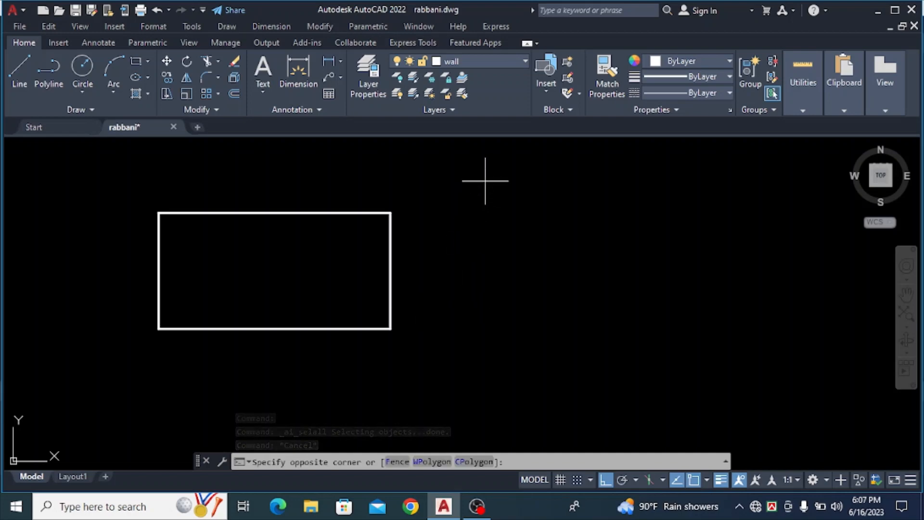
click(351, 365)
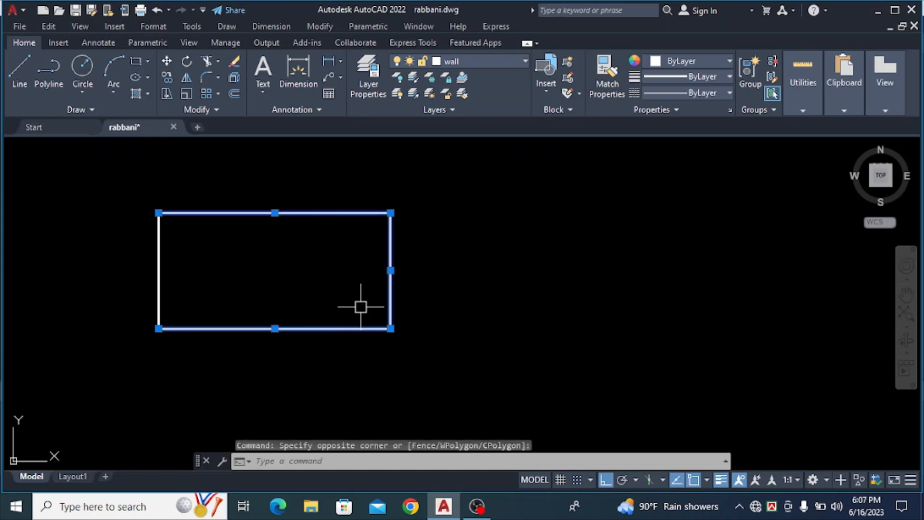
key(Escape)
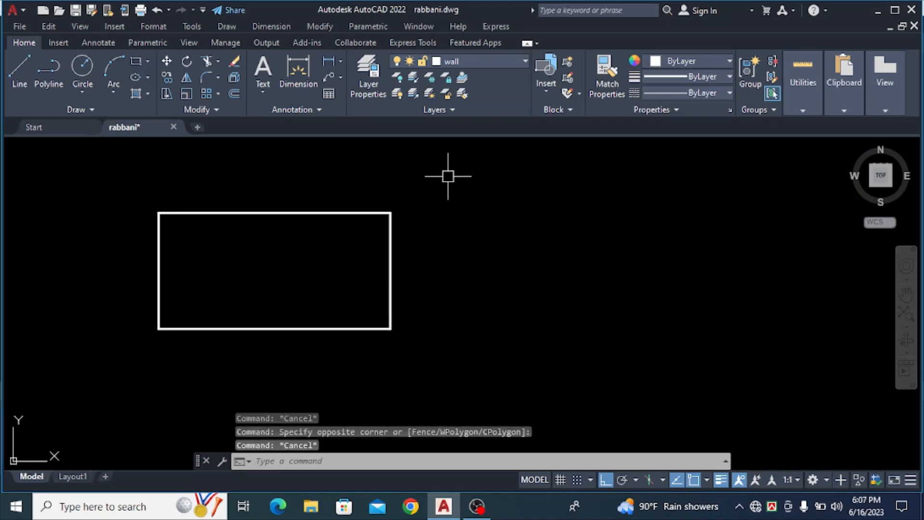
click(447, 176)
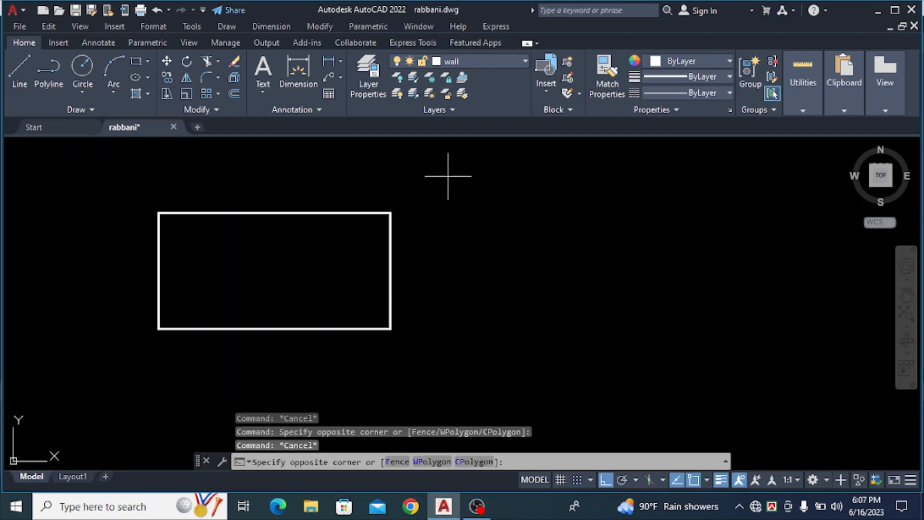
click(346, 360)
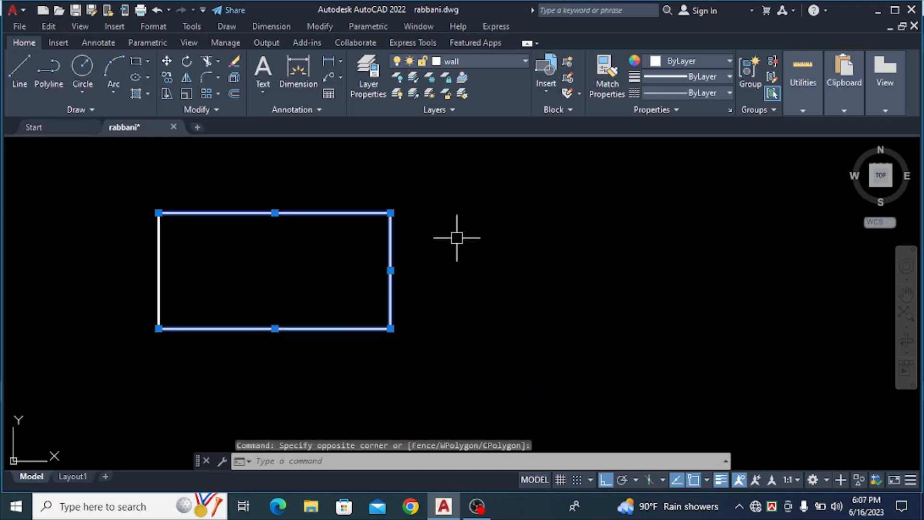
key(Escape)
Select the rectangle's top and right sides twice with a crossing window over their shared corner, clearing the selection each time.
click(410, 187)
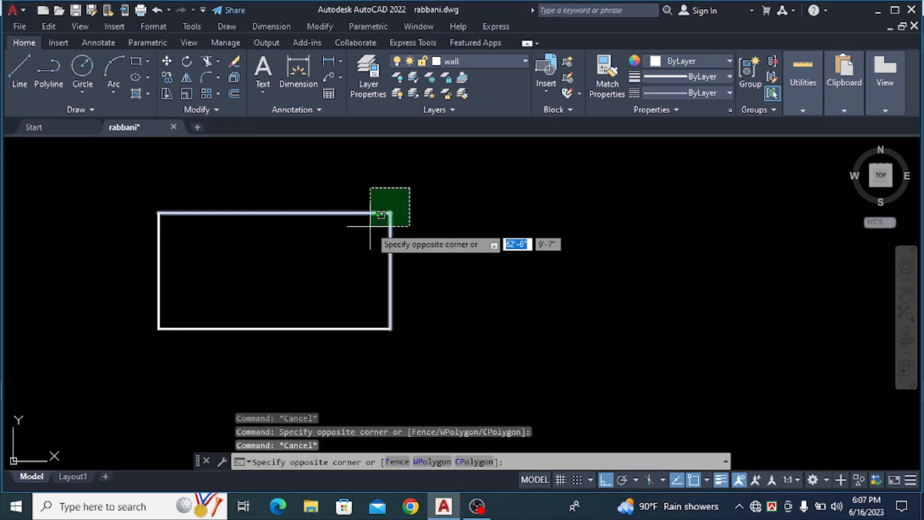
click(370, 225)
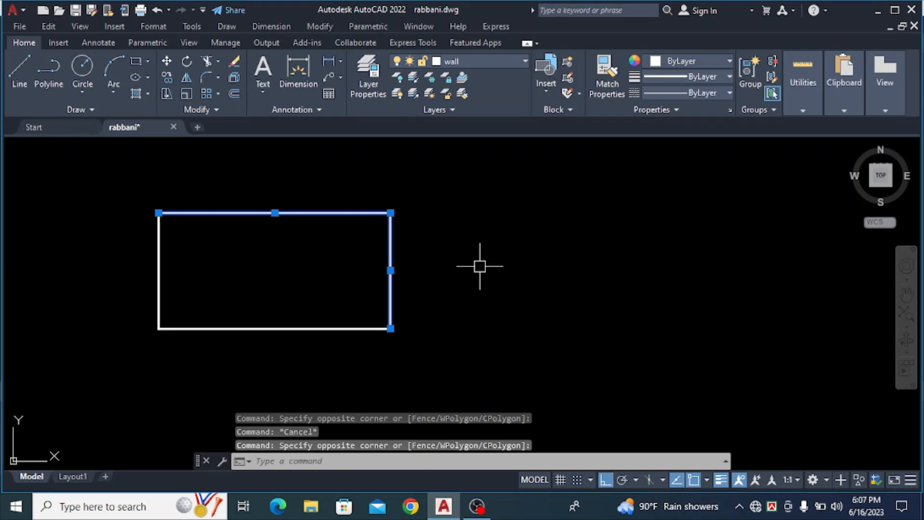
key(Escape)
click(452, 173)
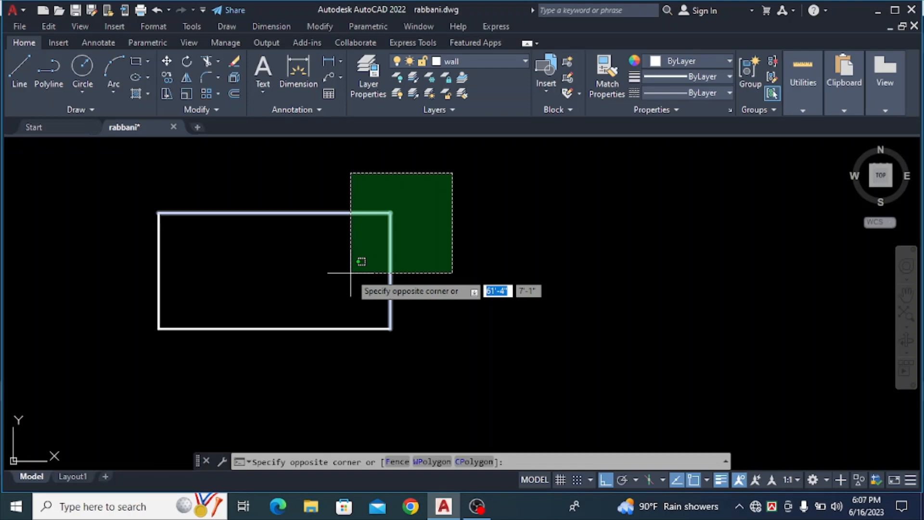
click(350, 273)
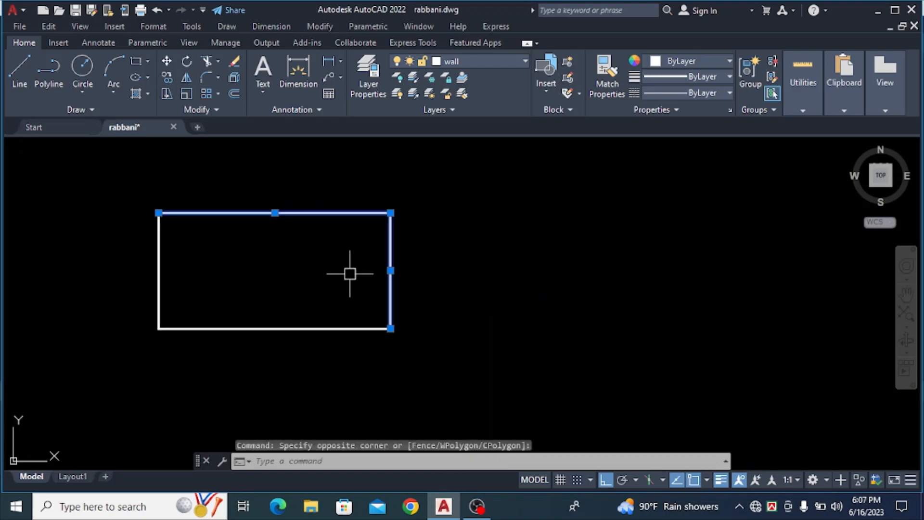
key(Escape)
Select all four sides of the rectangle with one crossing window, and clear the selection.
click(510, 179)
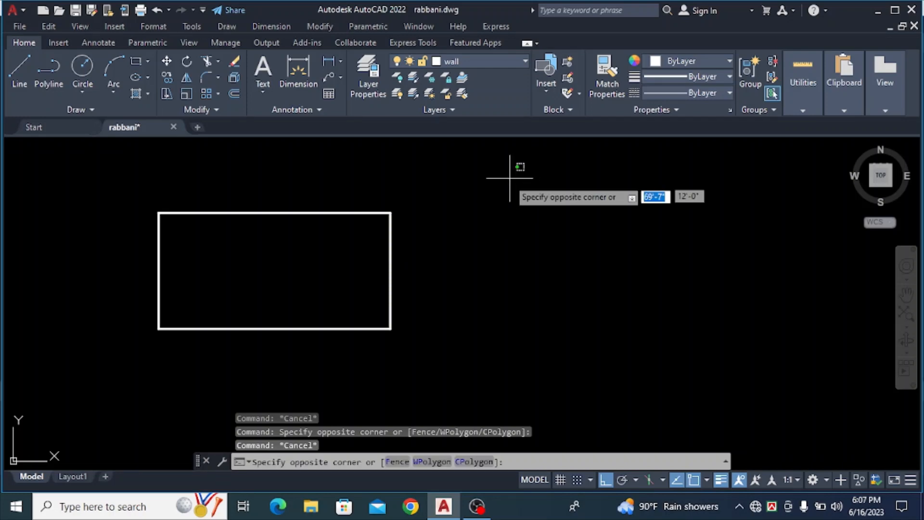
click(116, 369)
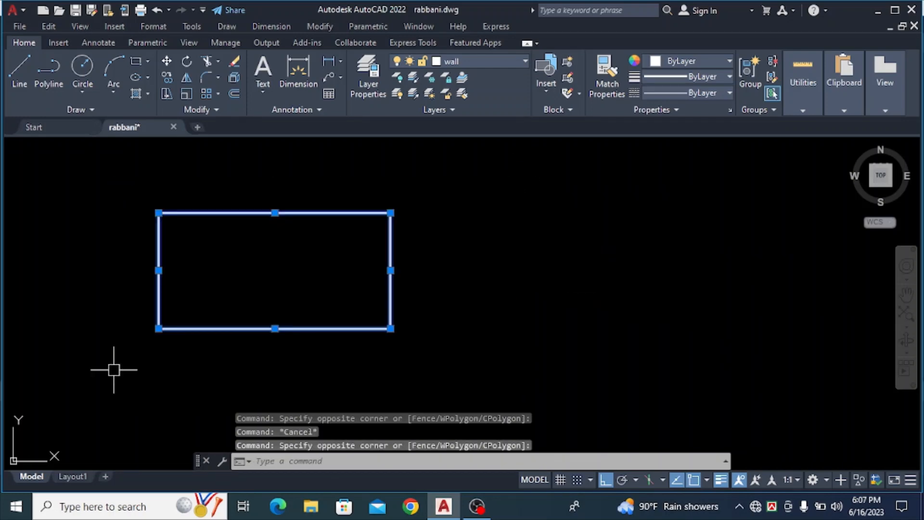
key(Escape)
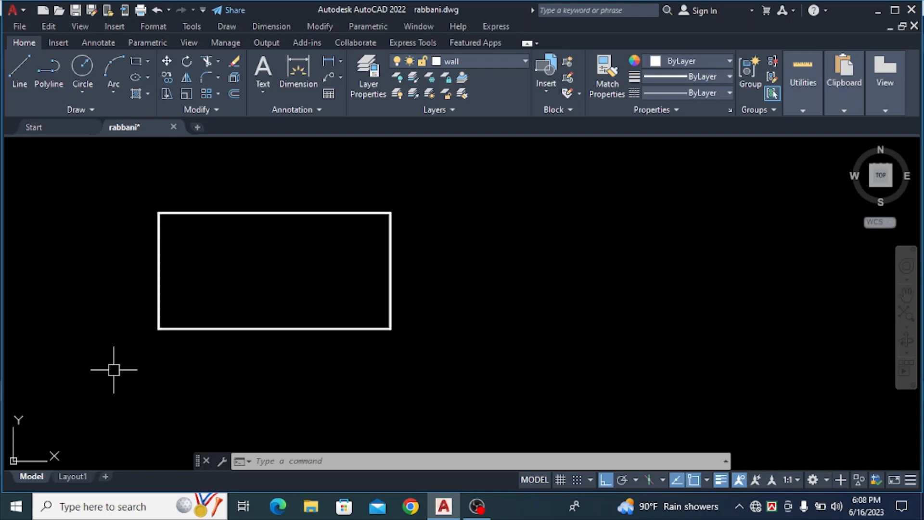
Draw a circle with a 5' radius in the empty area to the right of the rectangle.
scroll(227, 305, down, 4)
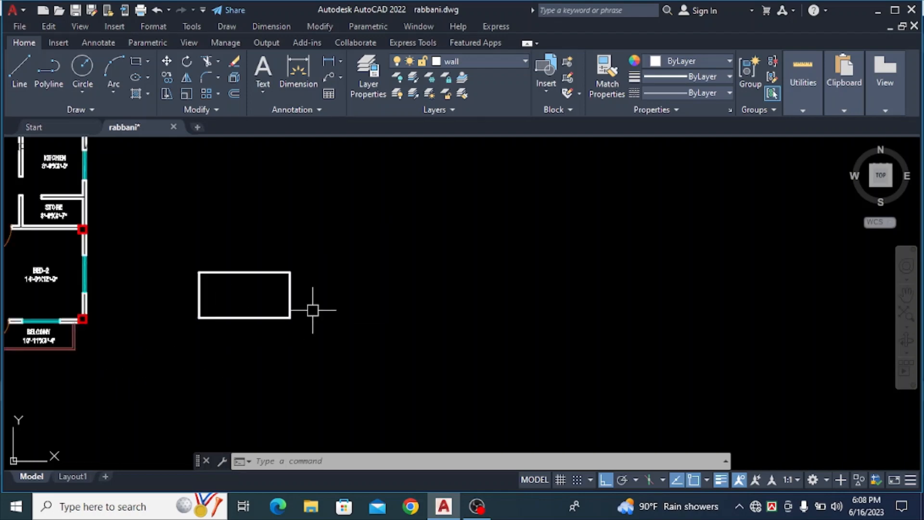
middle_drag(313, 310, 209, 302)
scroll(214, 303, up, 4)
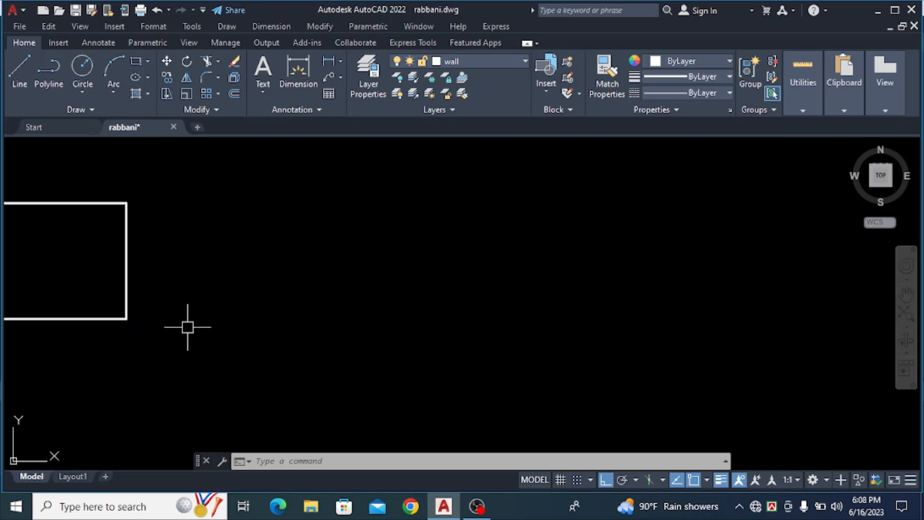
text(c)
key(Return)
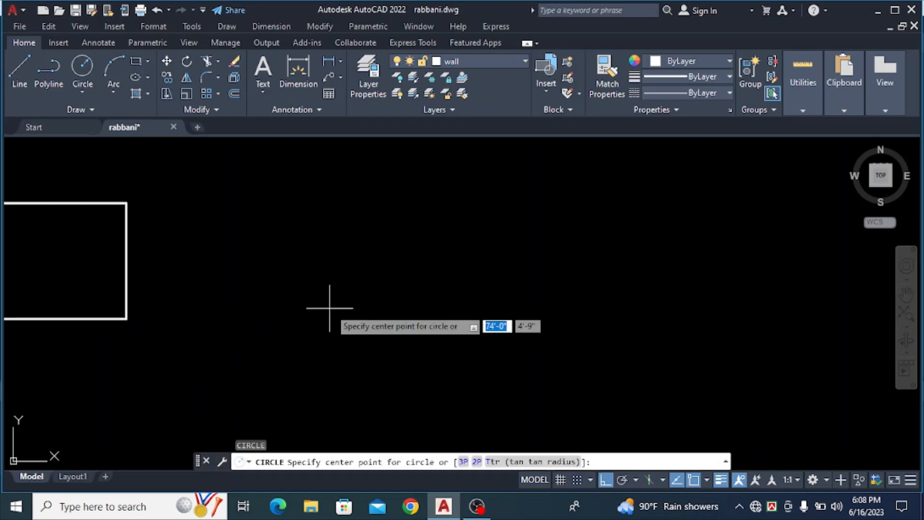
click(330, 306)
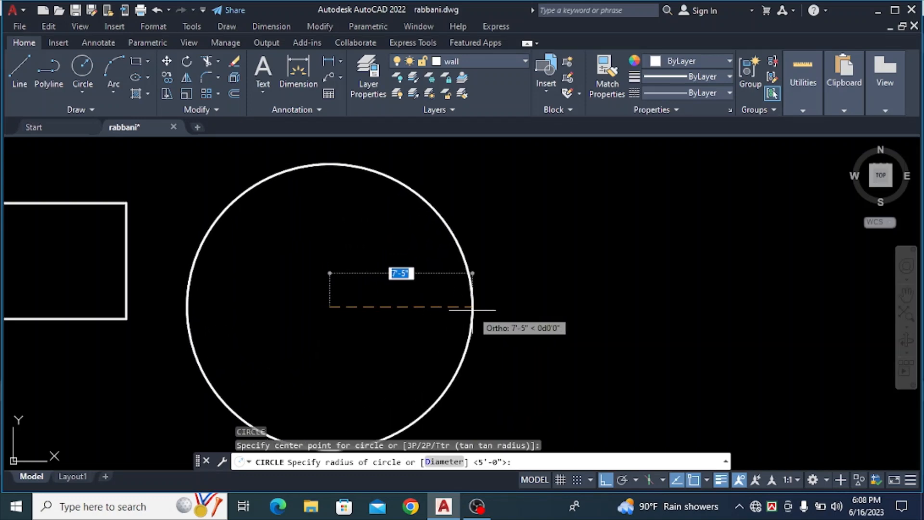
text(5)
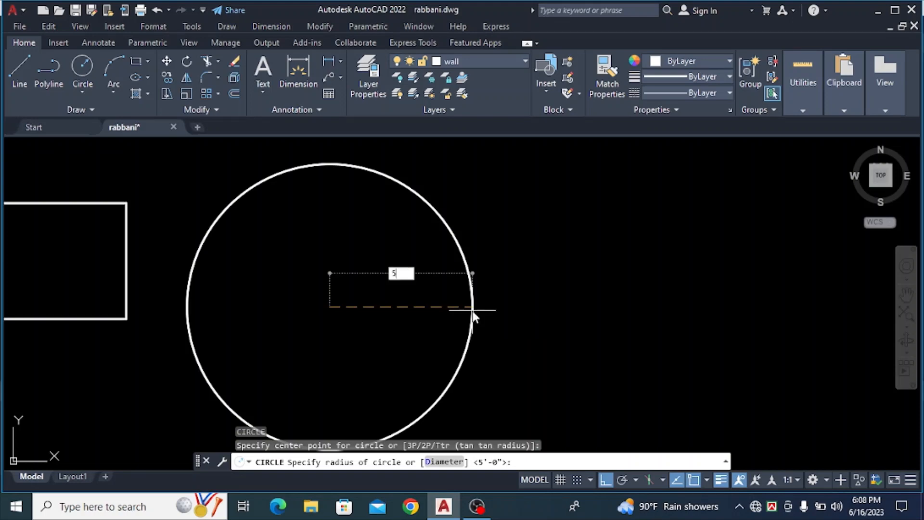
text(')
key(Return)
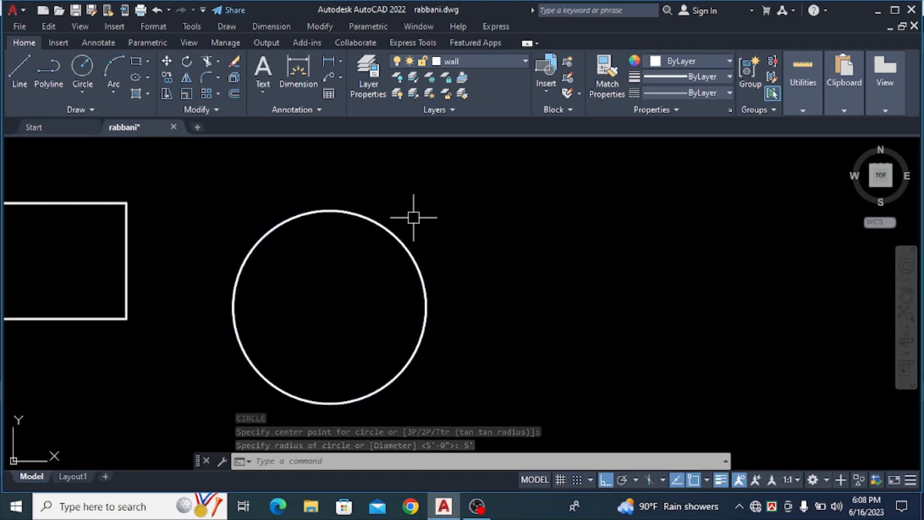
Add a radius dimension to the circle, placing its text outside to the right.
click(276, 25)
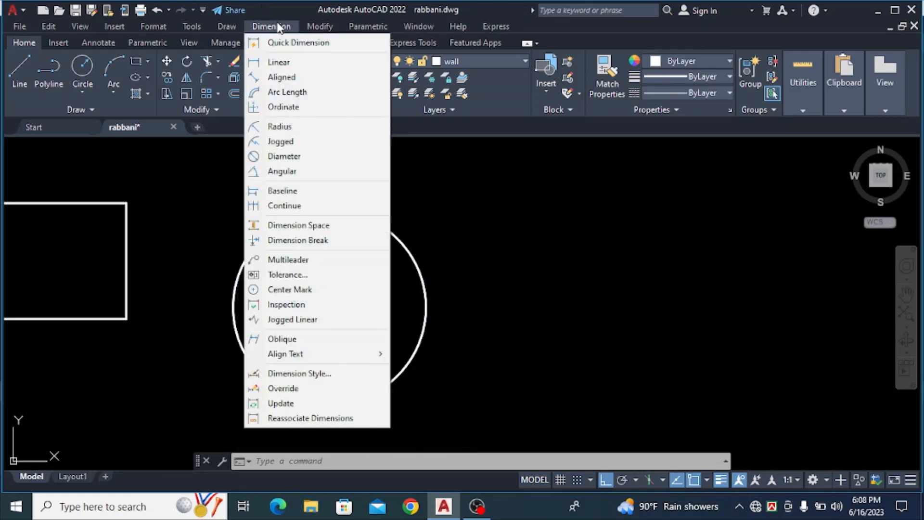
click(283, 127)
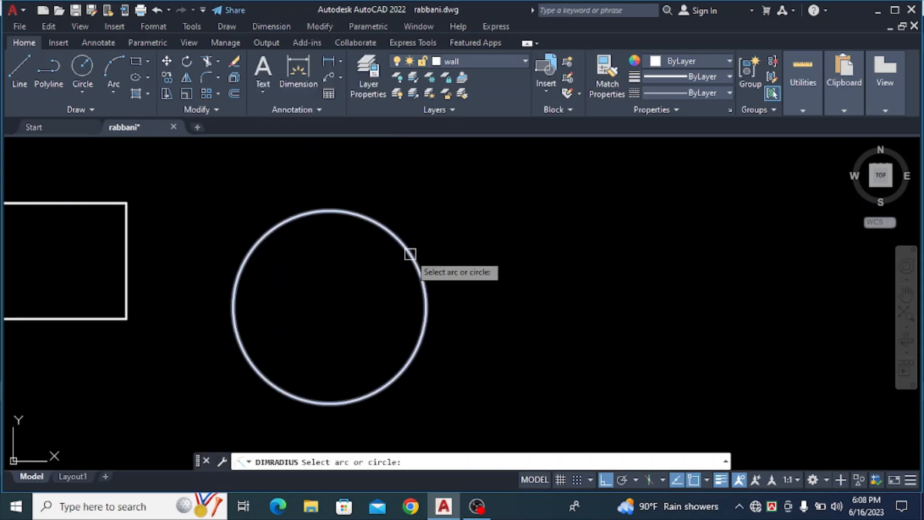
click(419, 267)
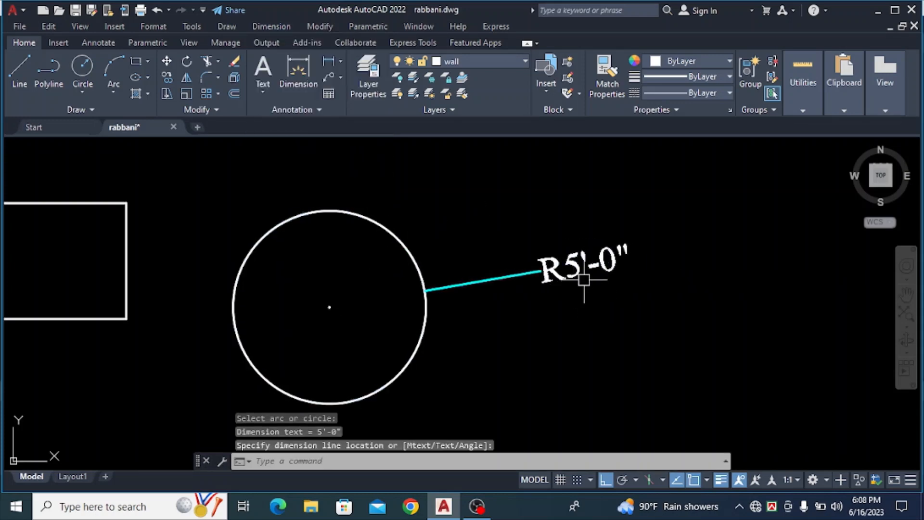
Add a diameter dimension to the circle, placing its text outside, just below the radius dimension.
scroll(516, 303, down, 2)
middle_drag(516, 302, 425, 266)
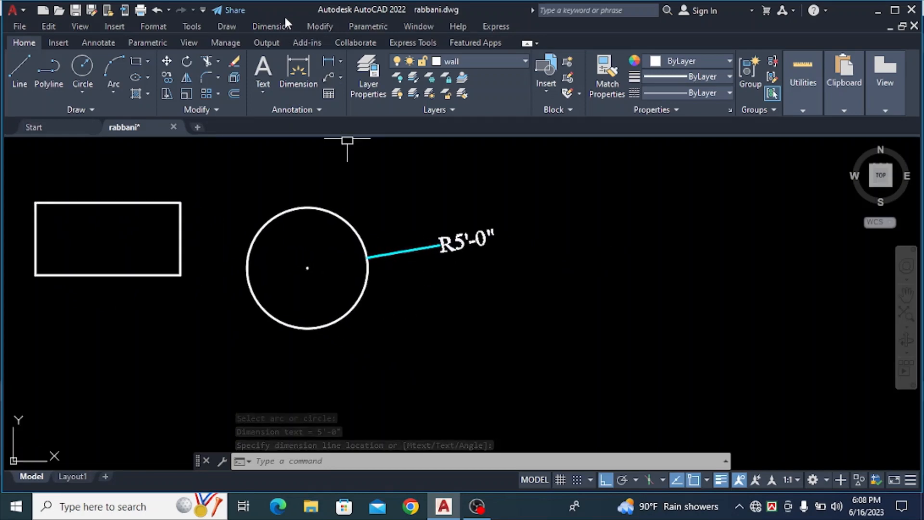
click(271, 26)
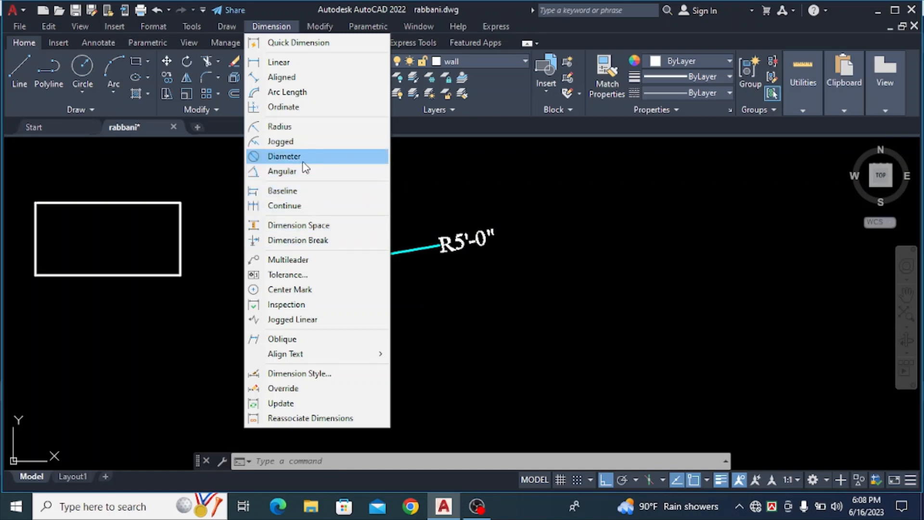
click(289, 156)
click(367, 284)
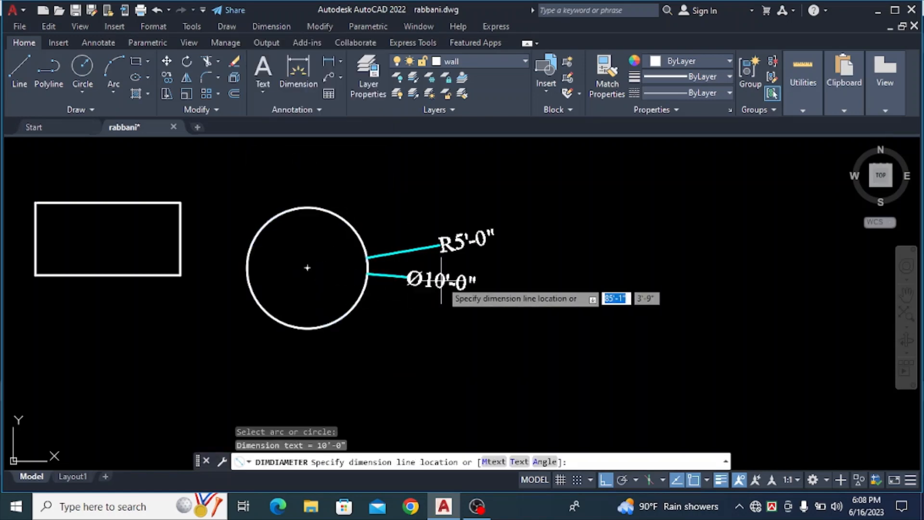
click(448, 288)
scroll(476, 286, up, 4)
scroll(476, 286, down, 2)
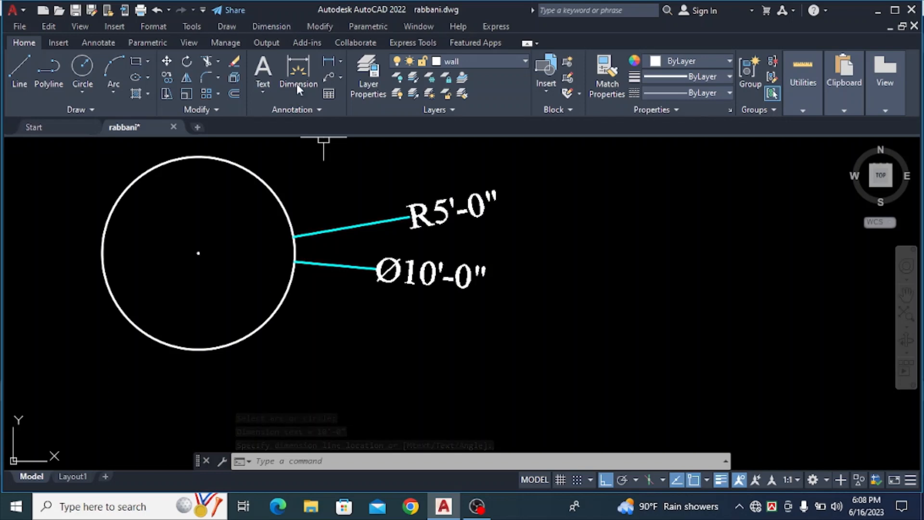
scroll(344, 250, down, 2)
scroll(275, 230, up, 2)
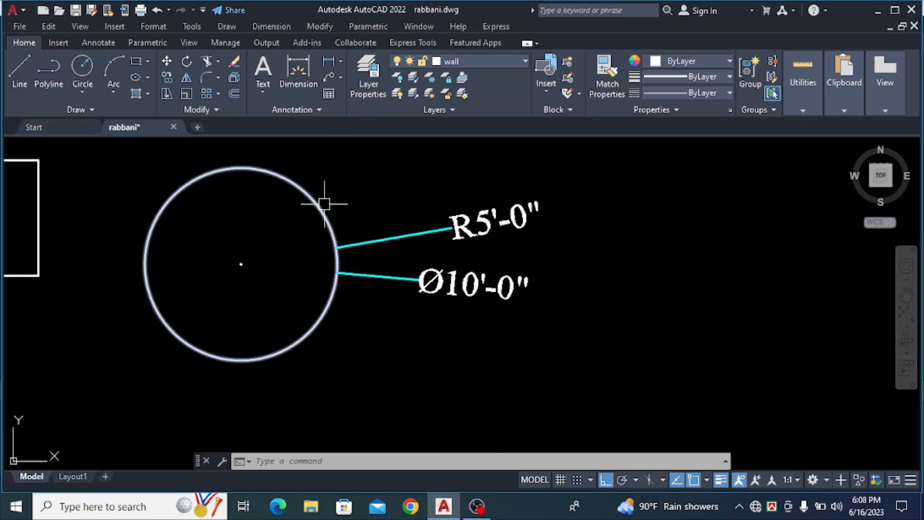
mouse_move(301, 191)
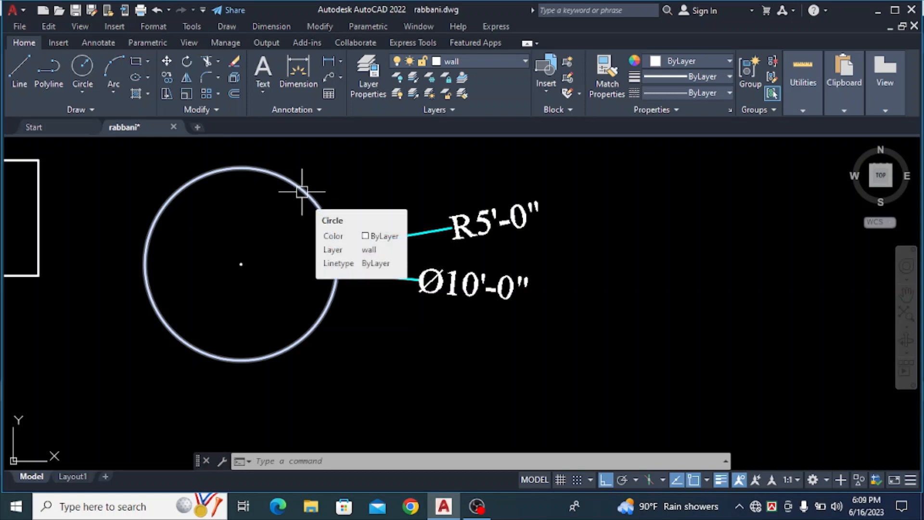
List the properties of the 5' radius circle, highlight its area entry in the command history, and close the listing.
click(302, 192)
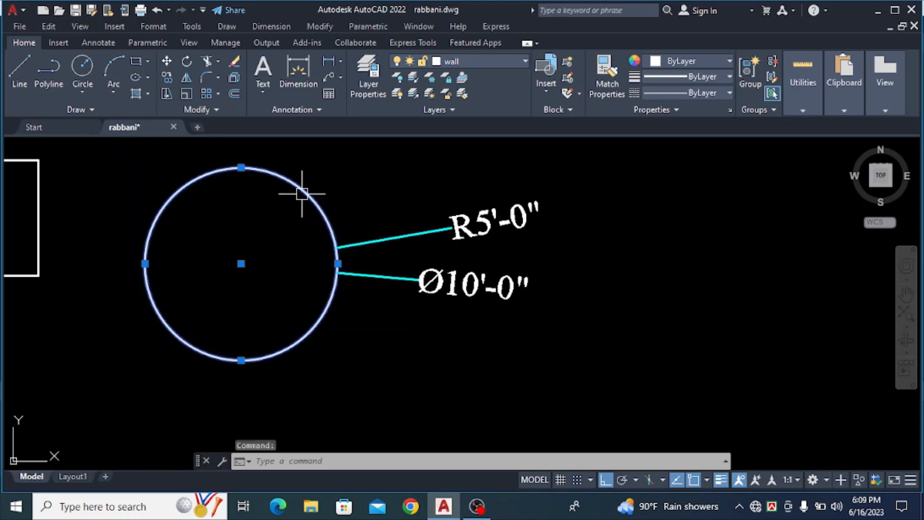
text(l)
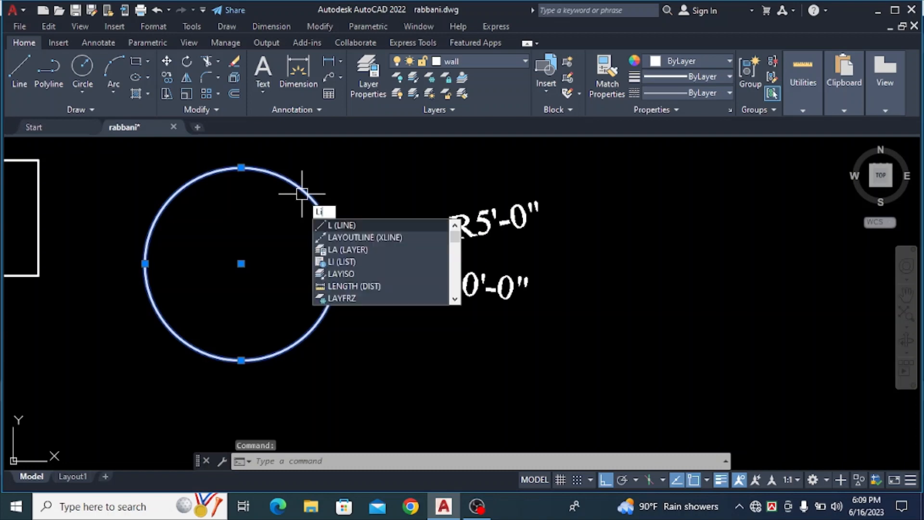
key(BackSpace)
text(LI)
key(Return)
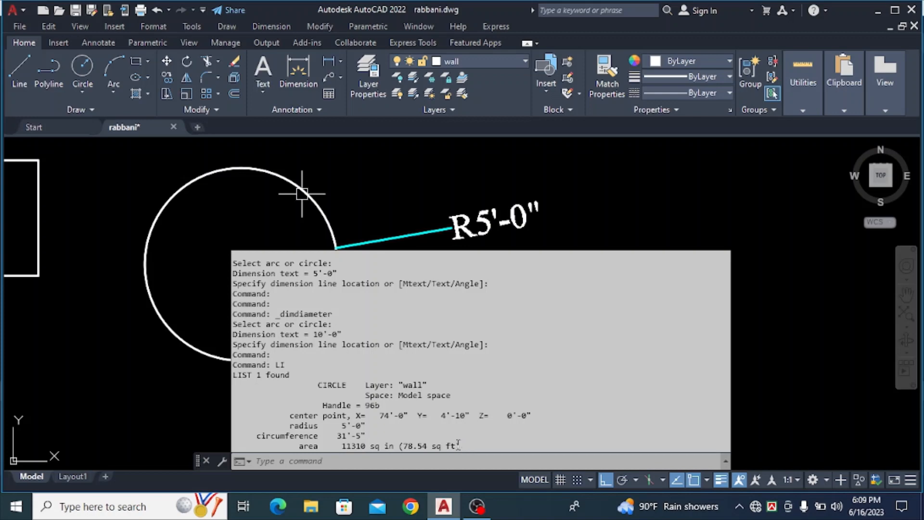
drag(458, 445, 310, 446)
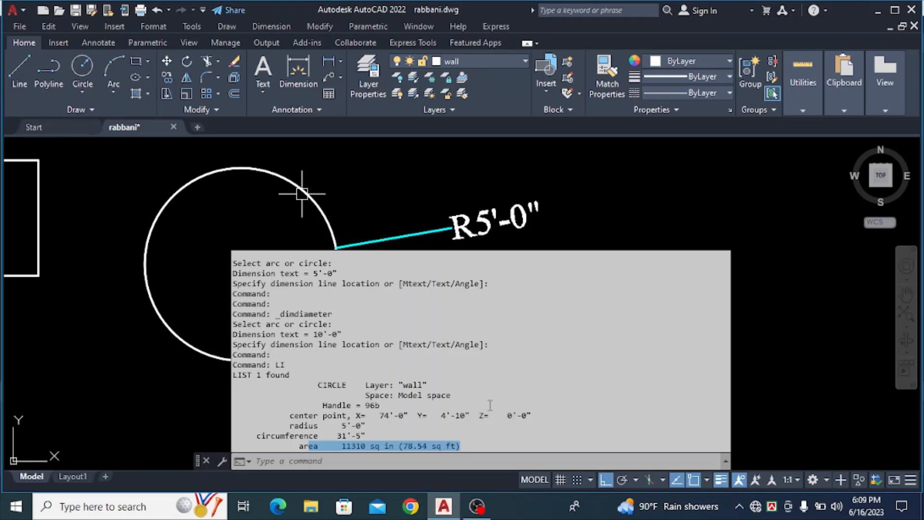
click(579, 229)
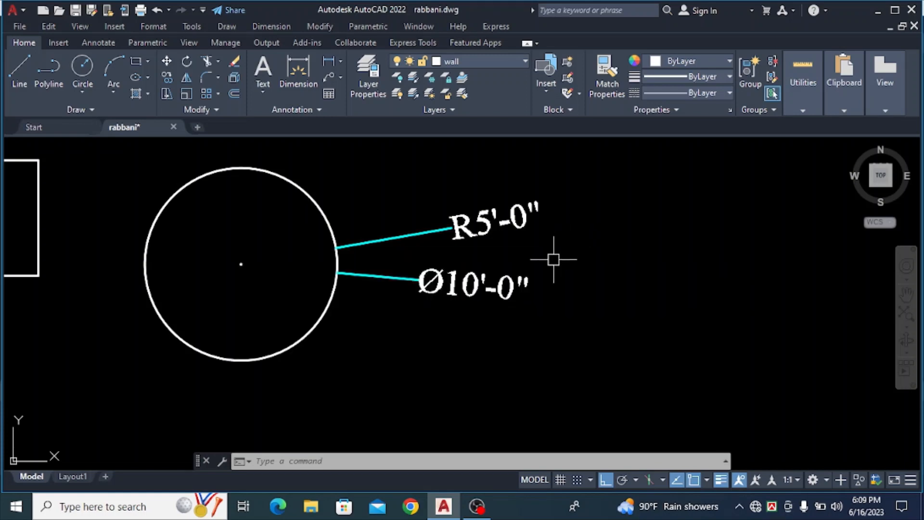
Draw a two-point (2P) circle with a 15' horizontal diameter in the empty area to the right of the first circle's dimensions.
scroll(553, 259, down, 2)
mouse_move(504, 260)
middle_down()
mouse_move(330, 261)
mouse_move(329, 286)
middle_up()
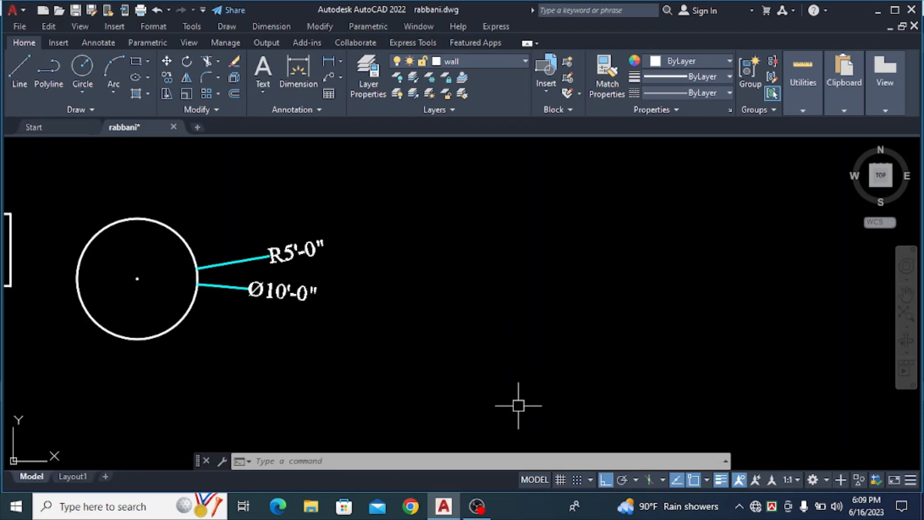
text(c)
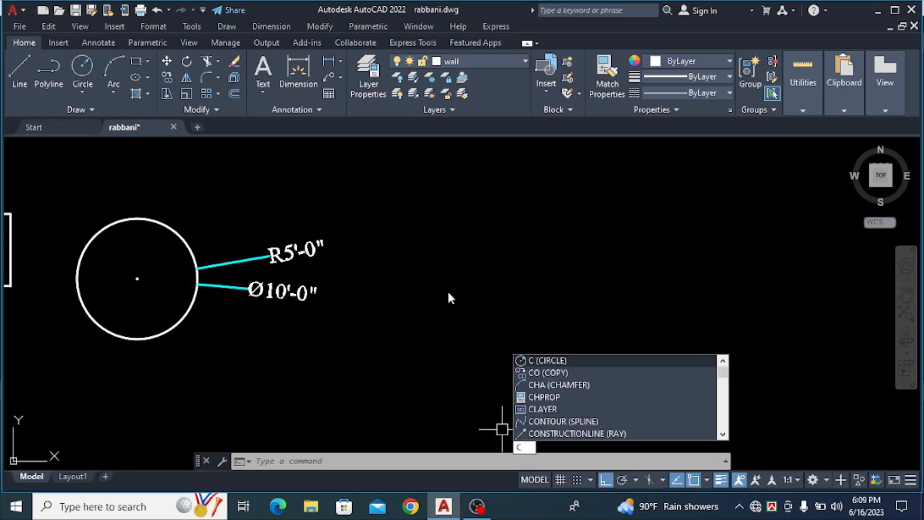
key(Return)
text(2)
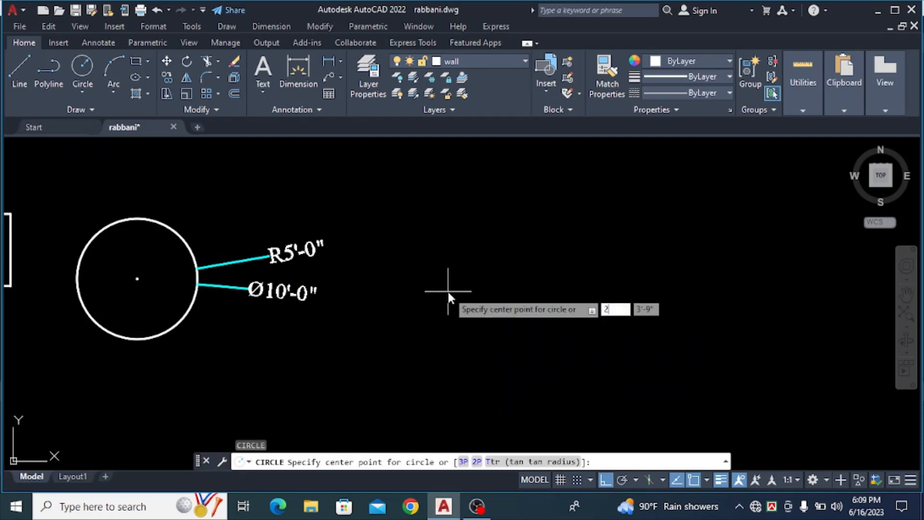
text(p)
key(Return)
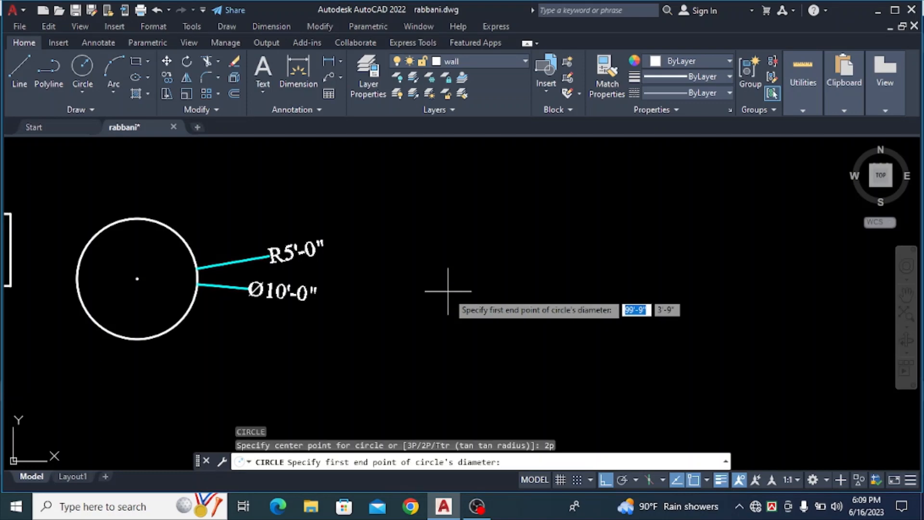
click(458, 313)
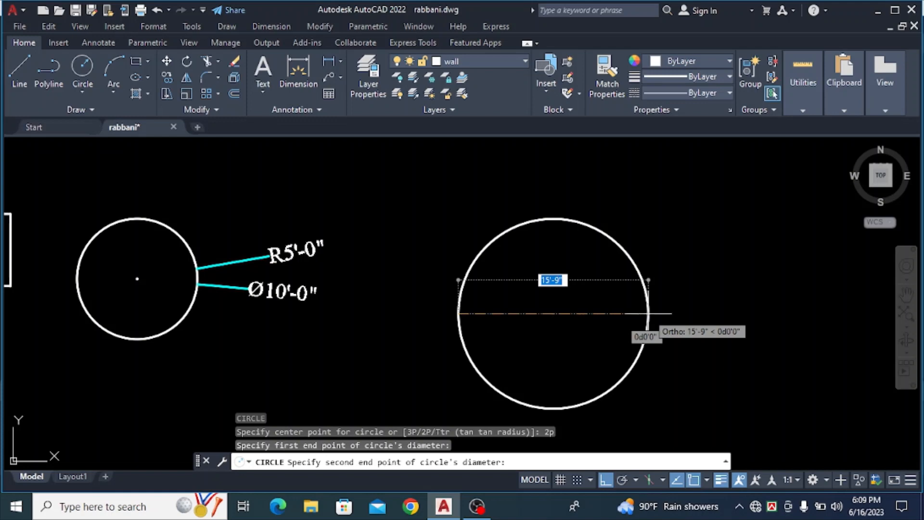
text(15)
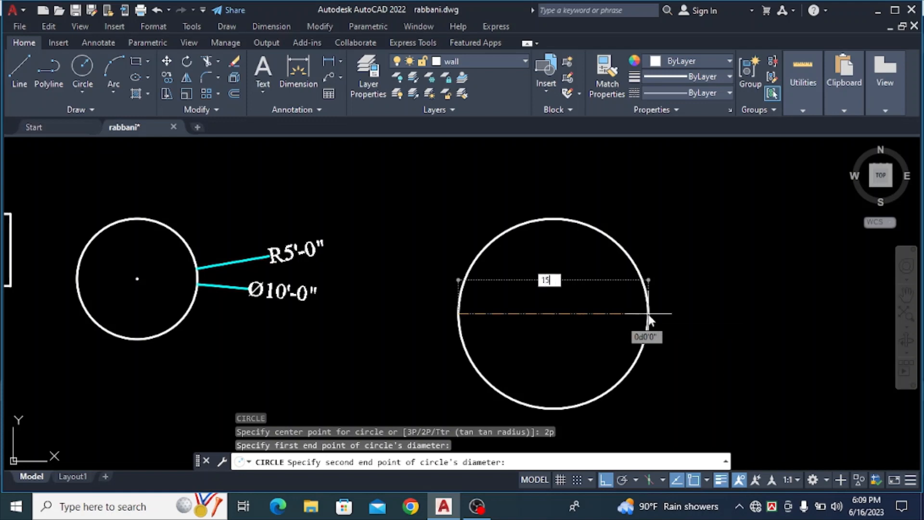
text(')
key(Return)
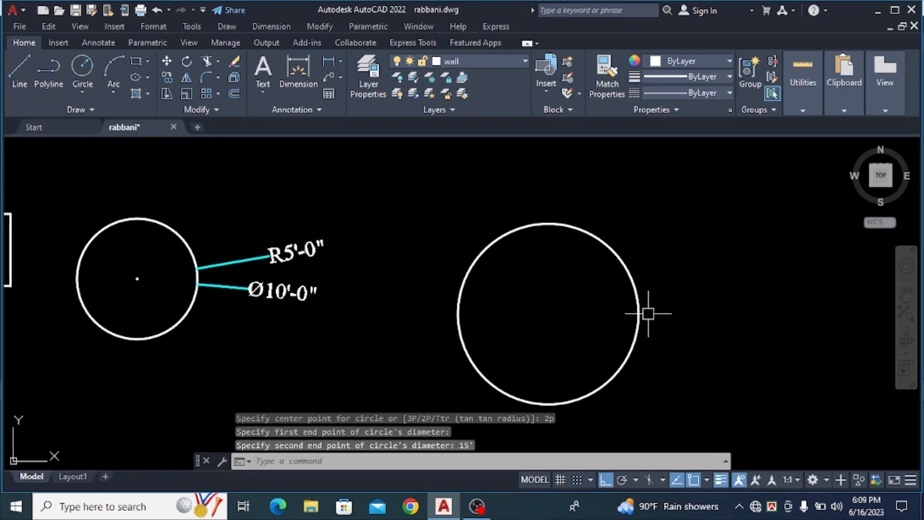
Add a radius dimension to the new two-point circle, placing its text outside to the upper right.
scroll(649, 283, down, 2)
middle_drag(667, 289, 474, 252)
scroll(465, 251, up, 2)
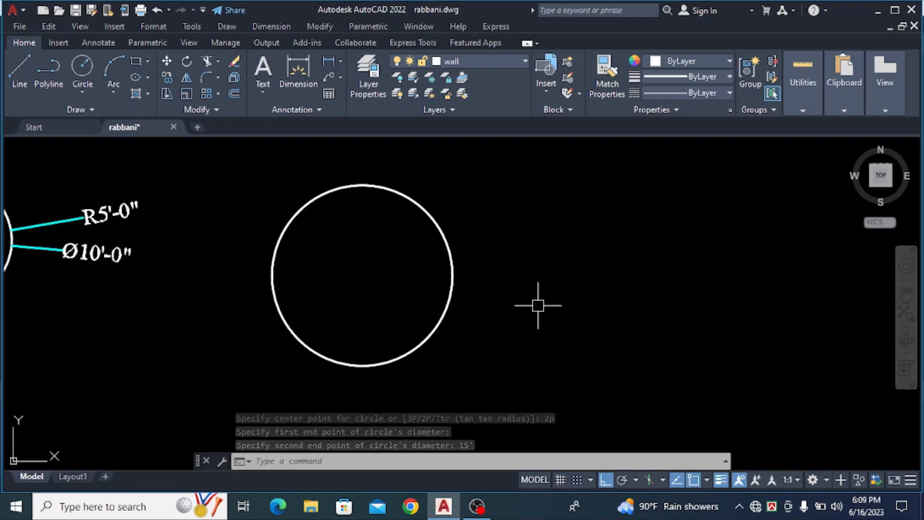
click(281, 26)
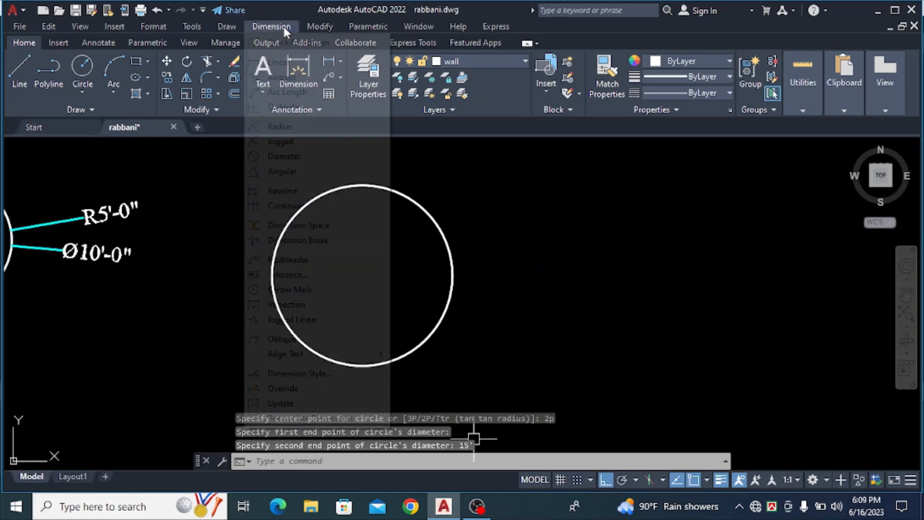
click(284, 128)
click(441, 235)
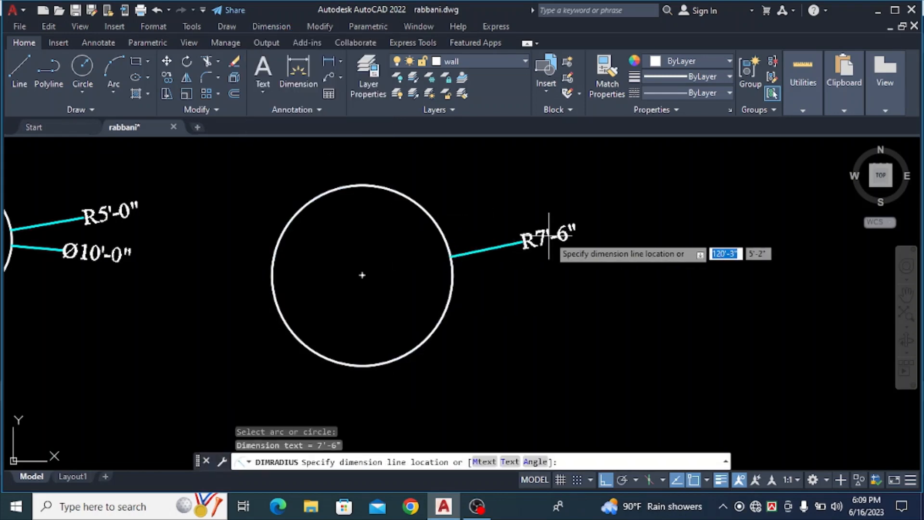
click(553, 236)
scroll(608, 247, up, 5)
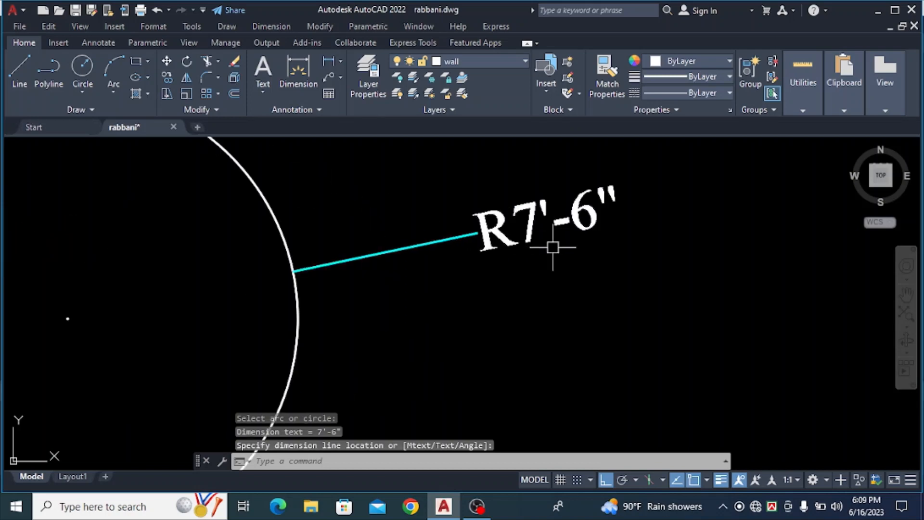
scroll(602, 223, down, 5)
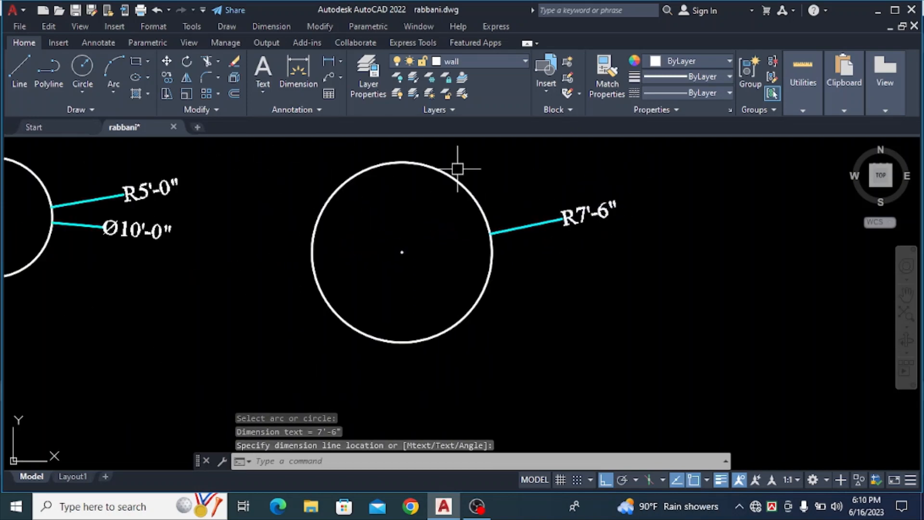
Add a diameter dimension to the two-point circle, placing its text outside, below the radius dimension.
middle_drag(458, 169, 414, 194)
click(272, 27)
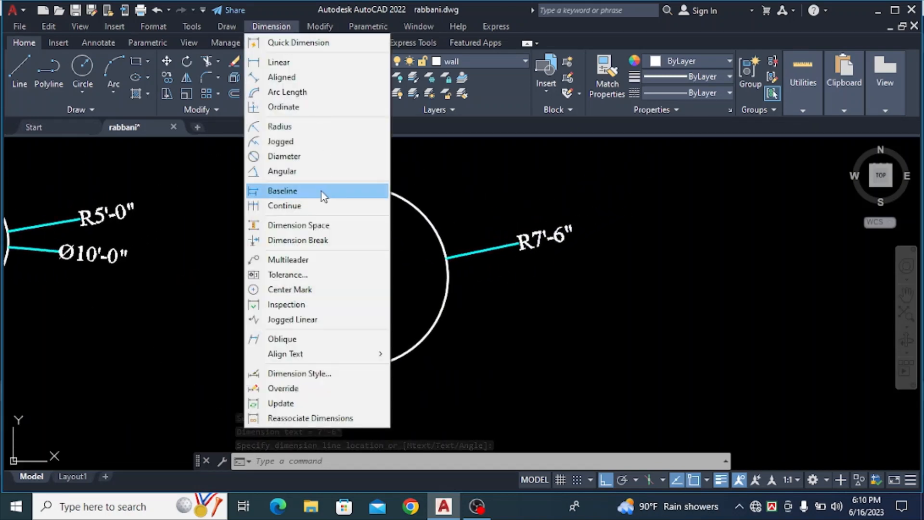
click(289, 156)
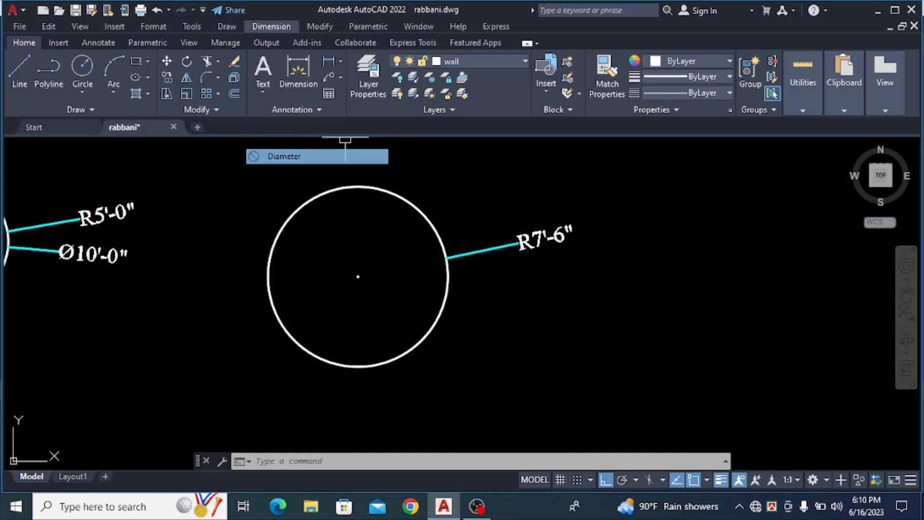
click(449, 290)
click(553, 301)
scroll(567, 319, up, 3)
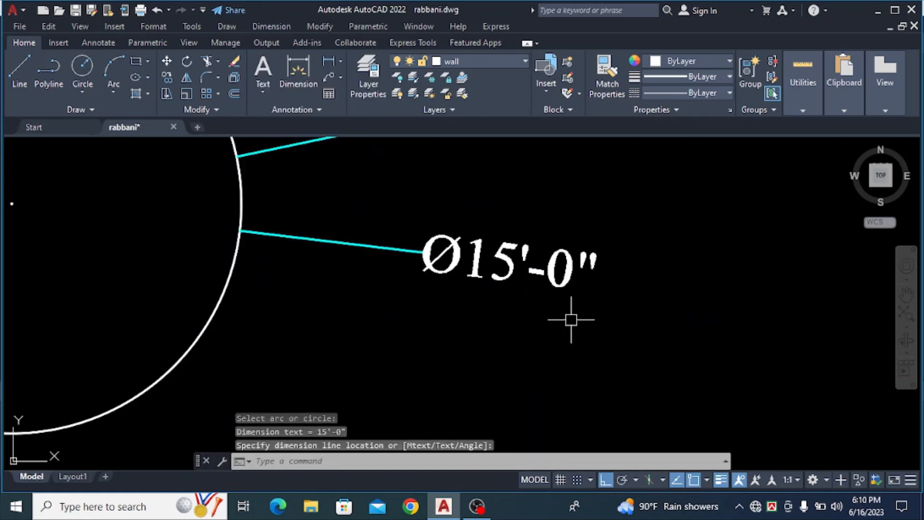
scroll(561, 319, down, 5)
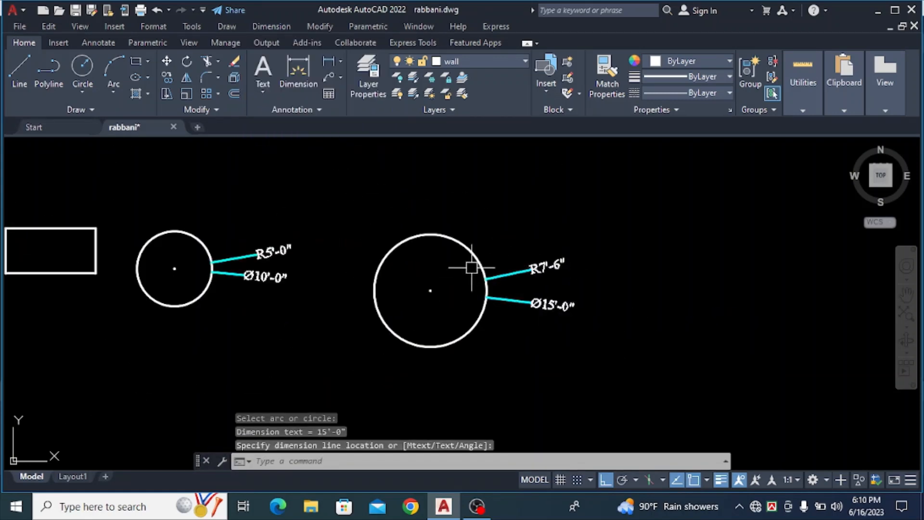
List the properties of the 15' diameter circle, highlight its area entry in the command history, and close the listing.
scroll(476, 255, up, 2)
click(475, 243)
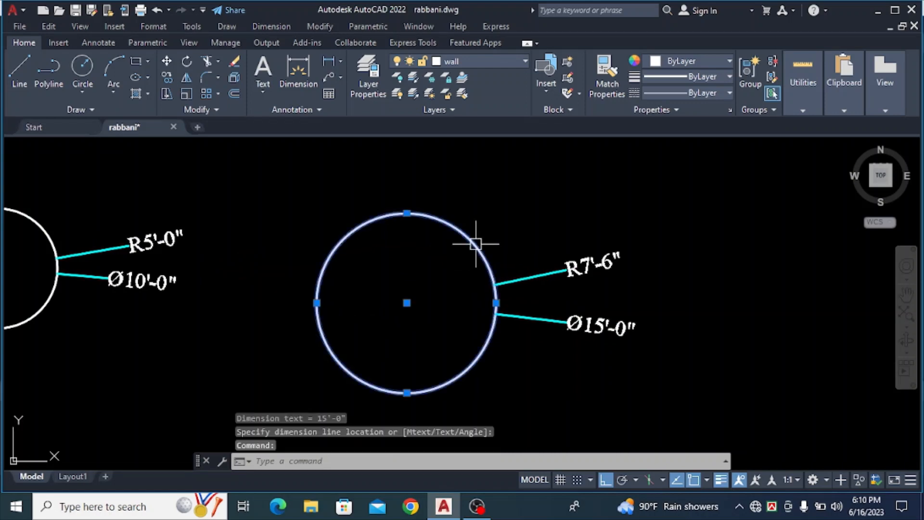
text(LI)
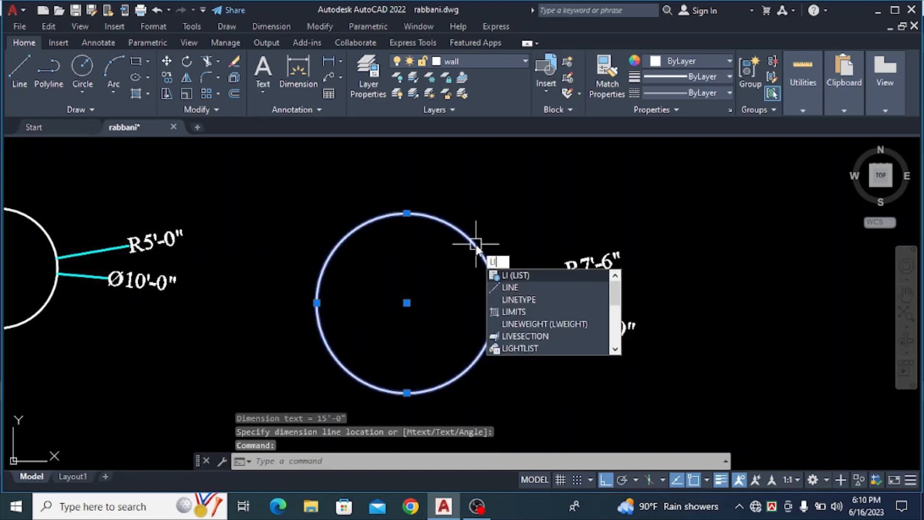
key(Return)
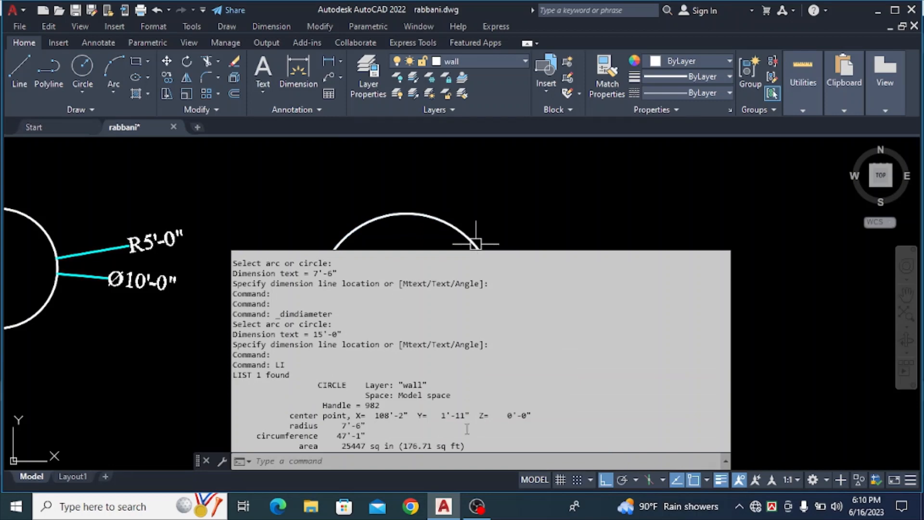
drag(467, 446, 290, 447)
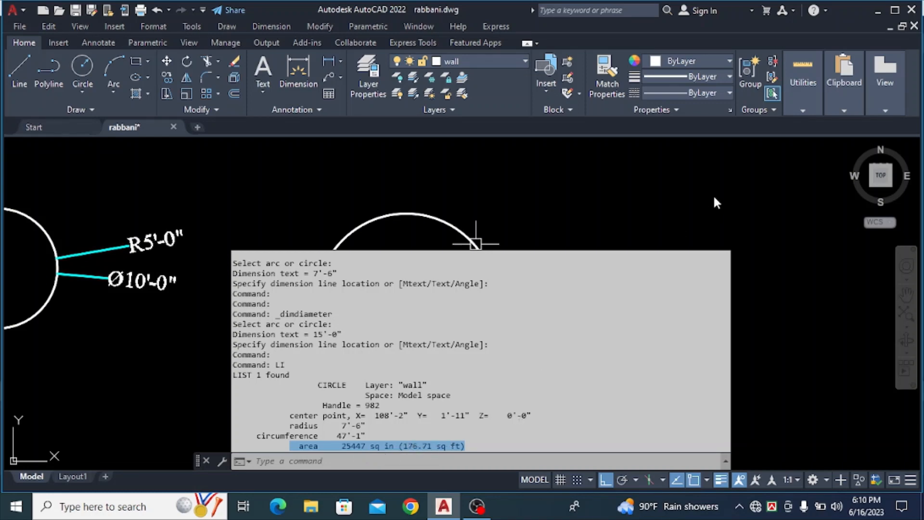
key(F2)
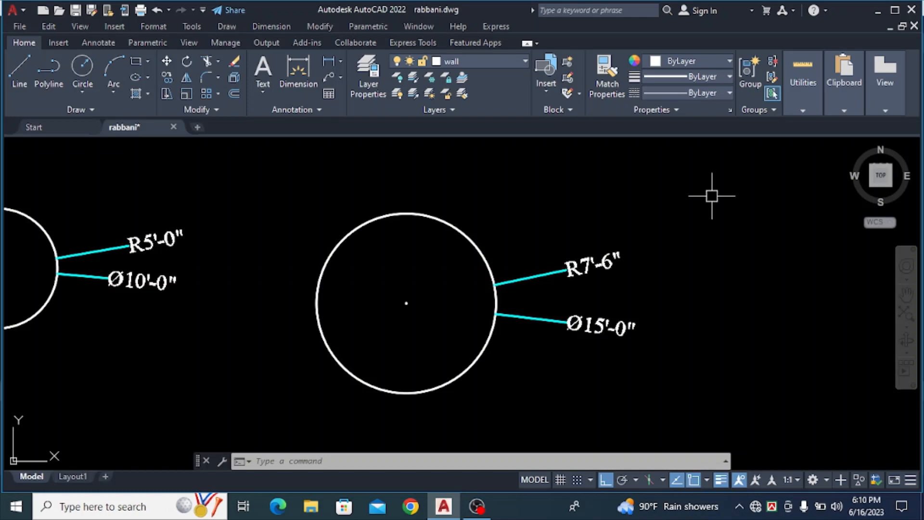
key(Escape)
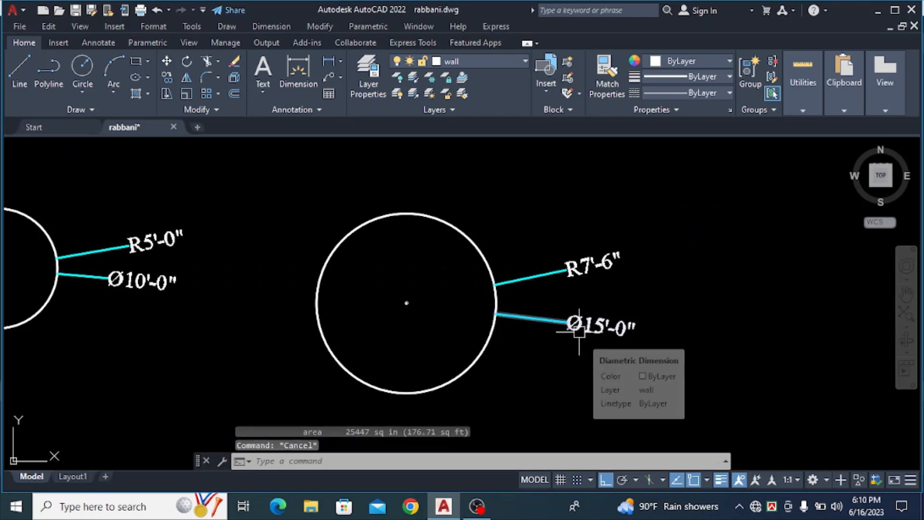
Draw a single long horizontal line in the empty area to the right of the 15' diameter circle.
scroll(344, 241, down, 2)
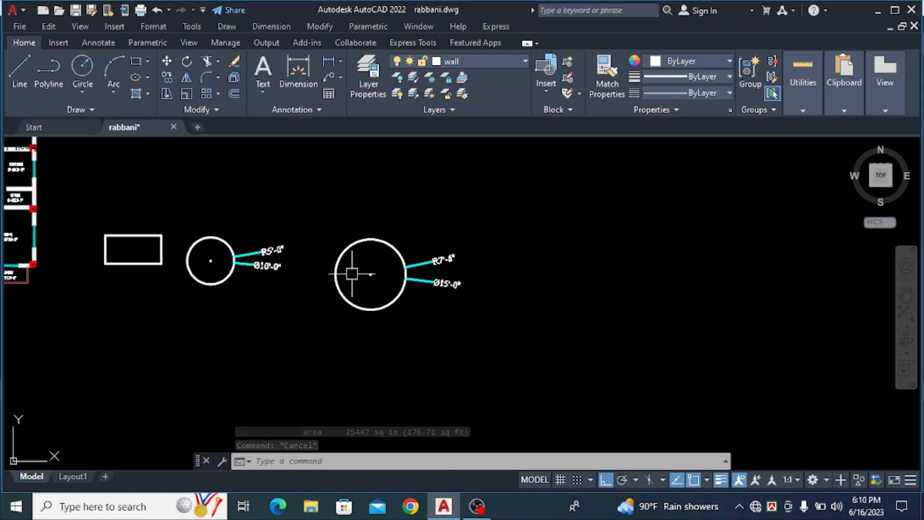
scroll(407, 261, up, 1)
middle_drag(407, 261, 81, 267)
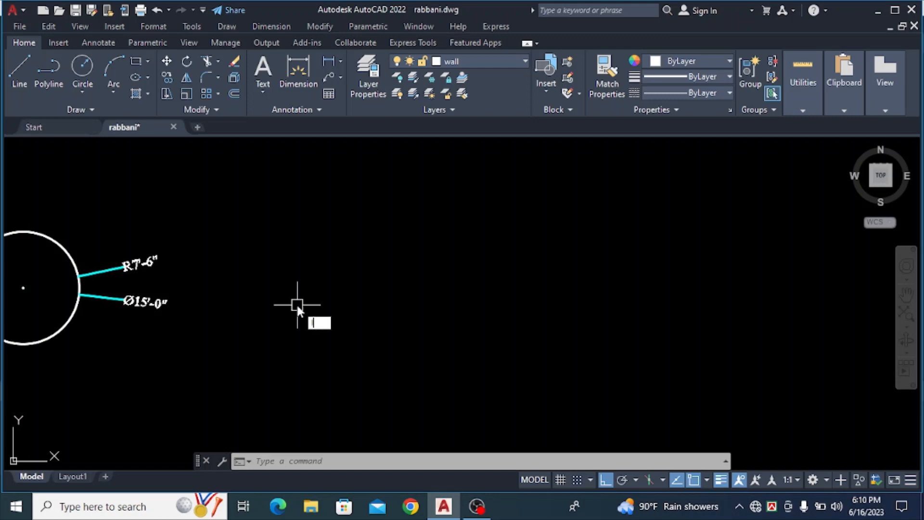
key(Return)
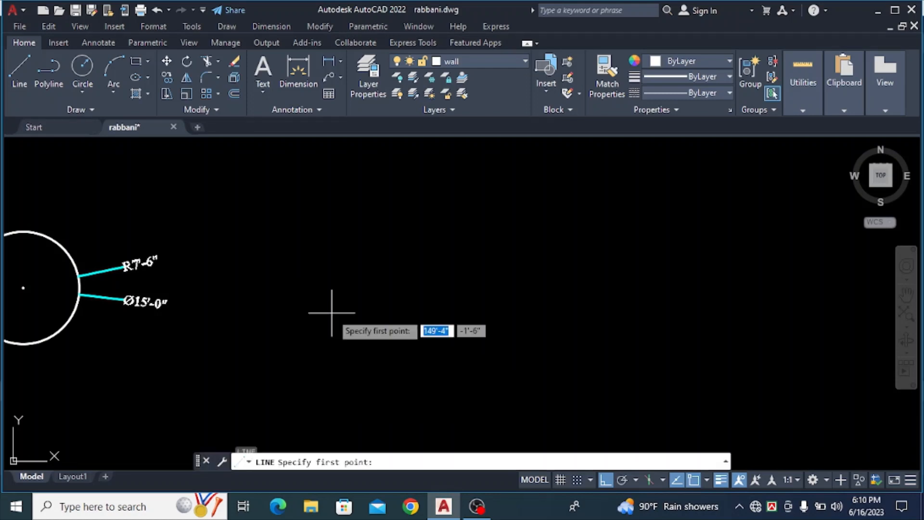
click(330, 313)
click(693, 313)
key(Escape)
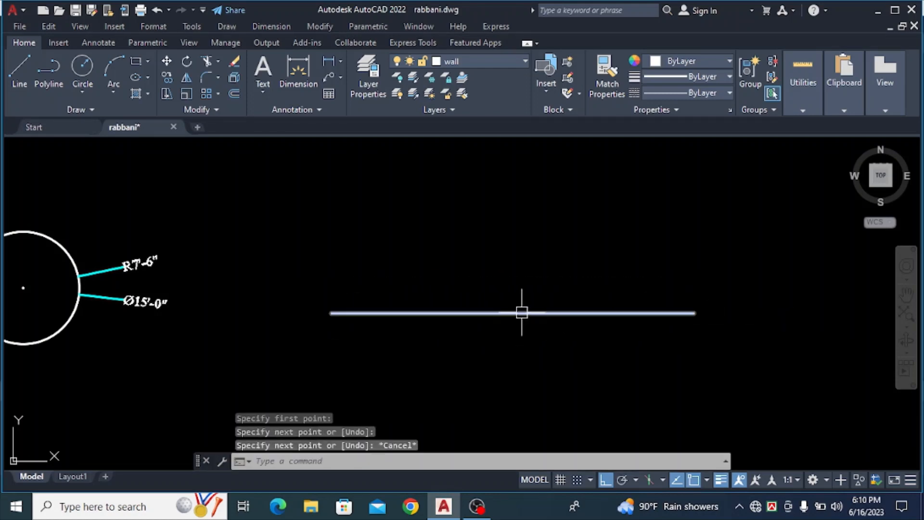
Draw a vertical line straight up from the midpoint of the horizontal line, about a third of its length.
key(Return)
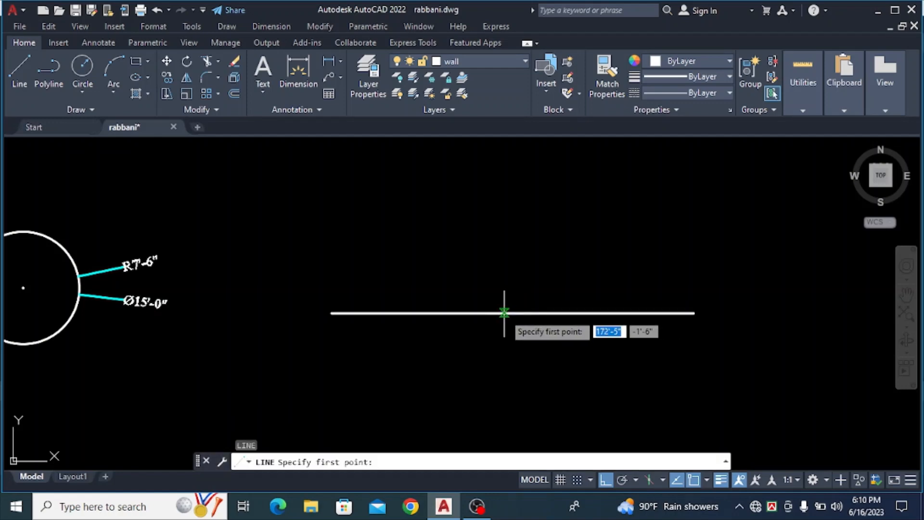
click(513, 313)
click(513, 196)
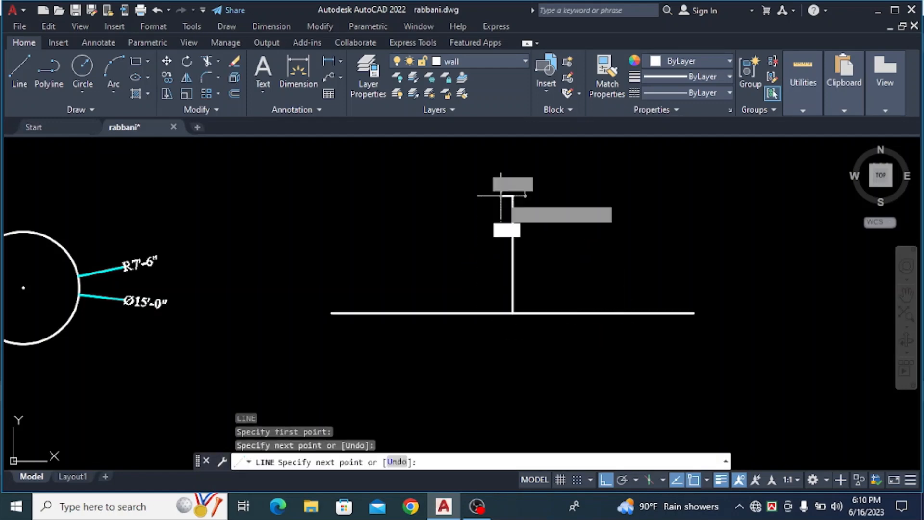
key(Escape)
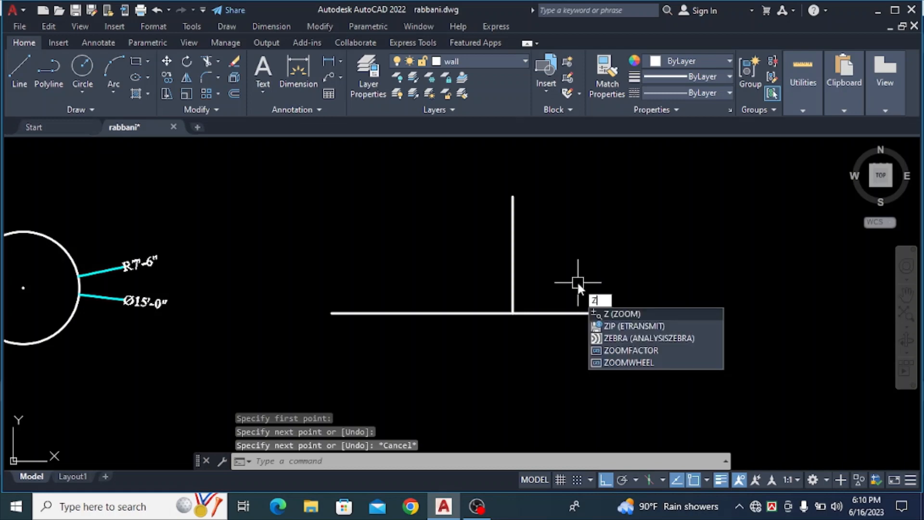
key(Escape)
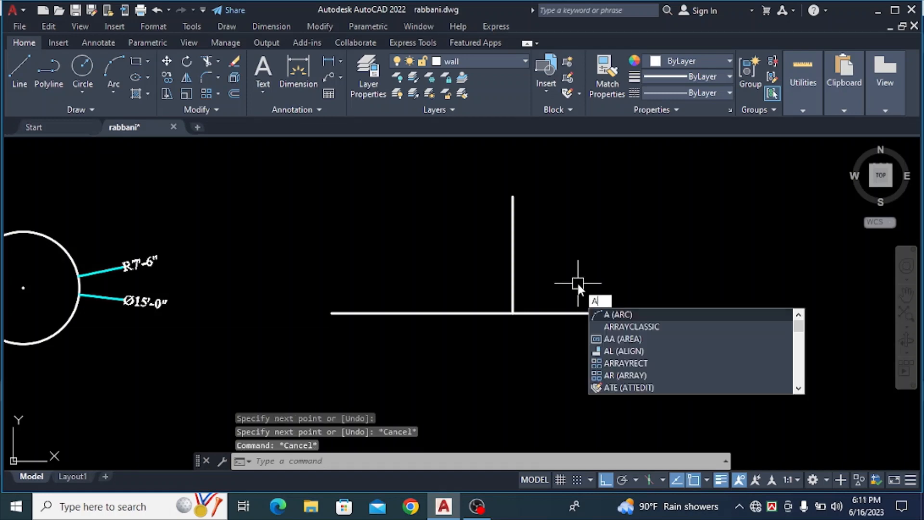
Draw a three-point arc from the horizontal line's left end through the vertical line's top to the horizontal line's right end.
key(Return)
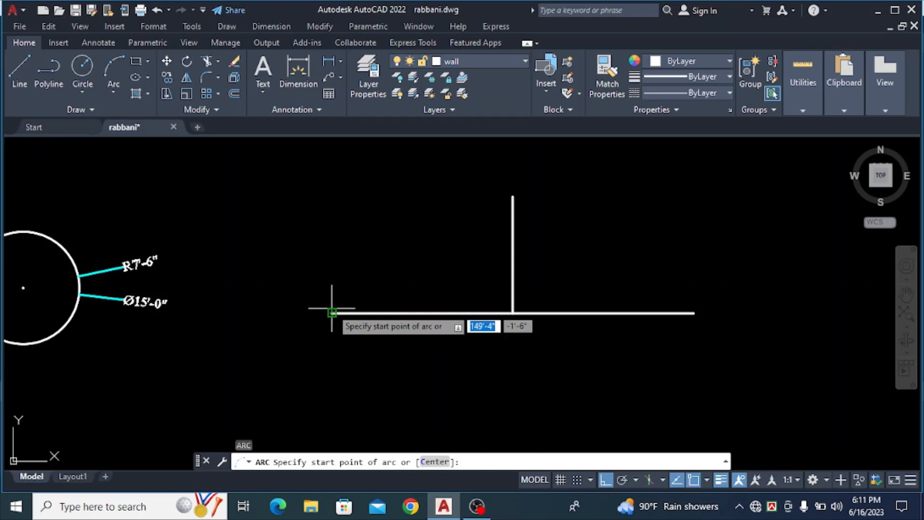
click(331, 313)
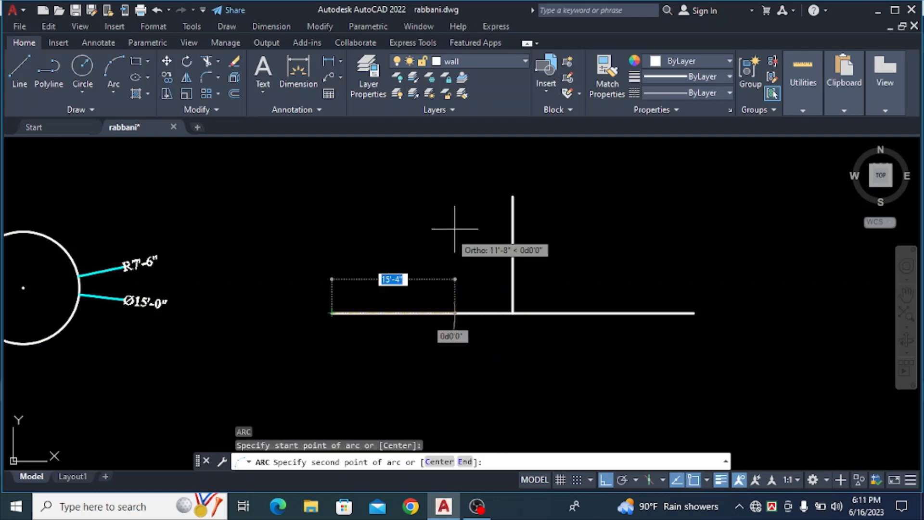
click(511, 196)
click(690, 310)
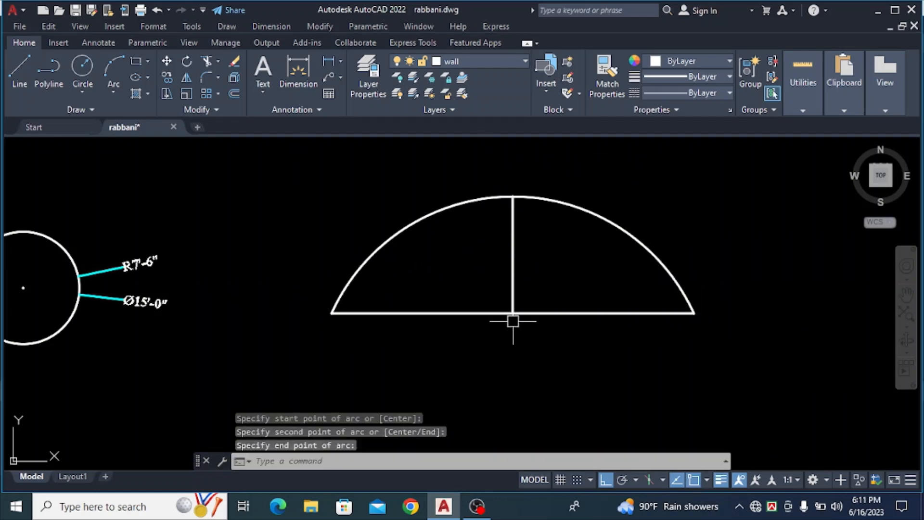
Draw a second, flatter three-point arc between the horizontal line's ends, passing through the midpoint of the vertical line.
scroll(513, 321, down, 2)
scroll(538, 304, up, 2)
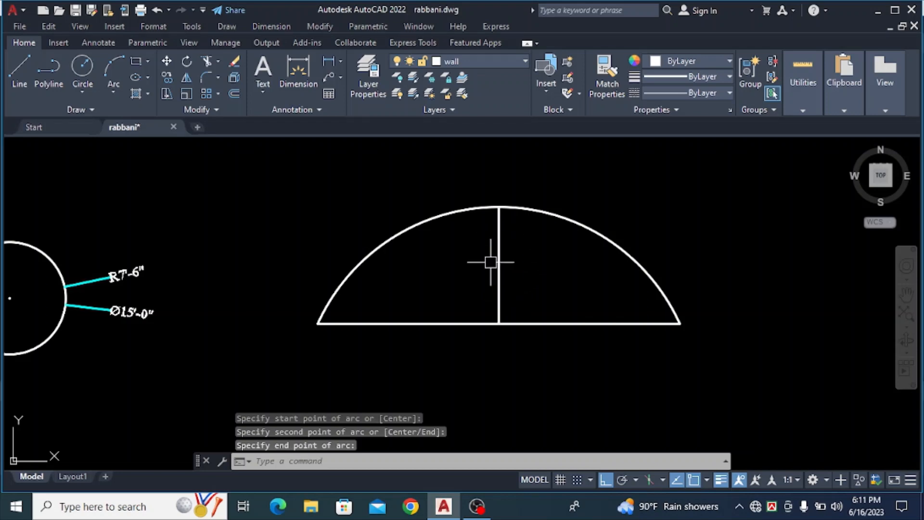
middle_drag(532, 271, 450, 298)
scroll(457, 297, down, 2)
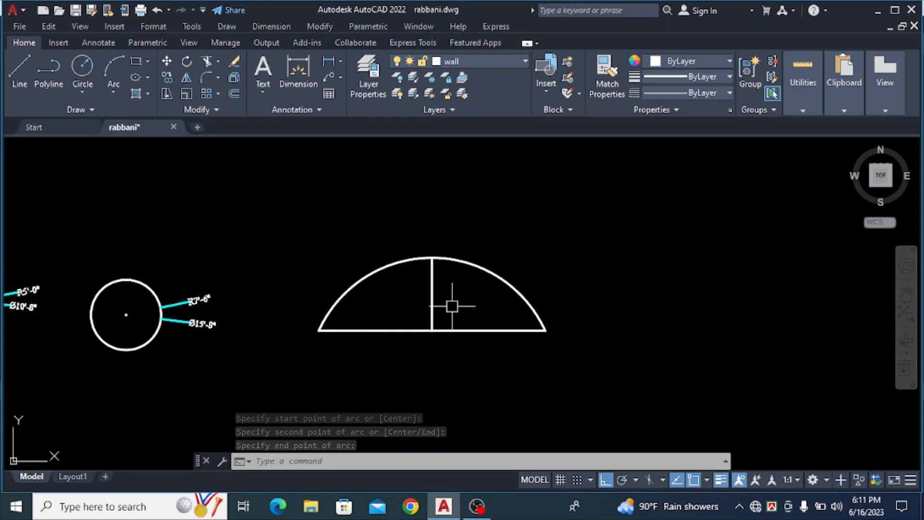
scroll(442, 319, up, 2)
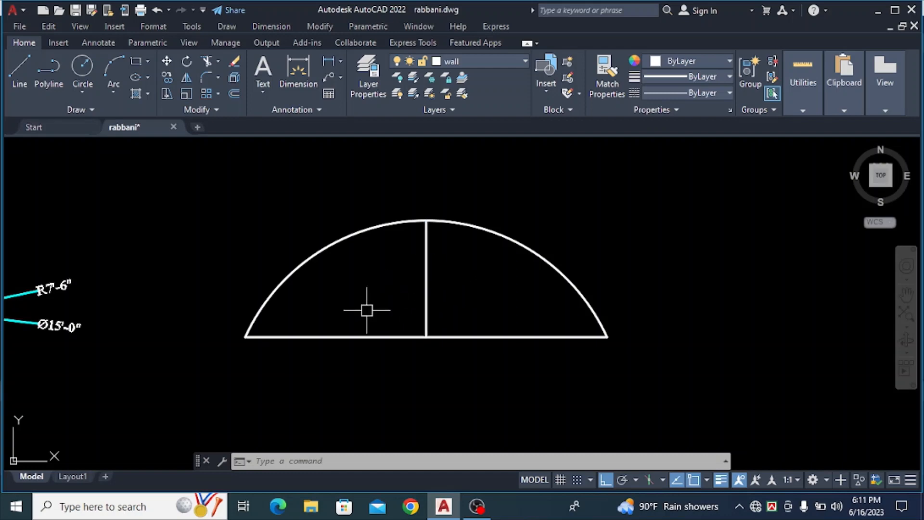
key(Return)
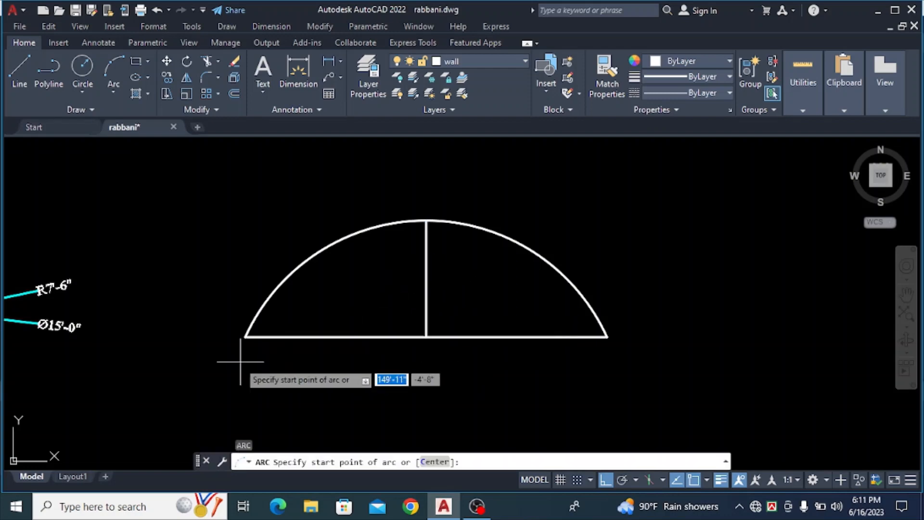
click(245, 336)
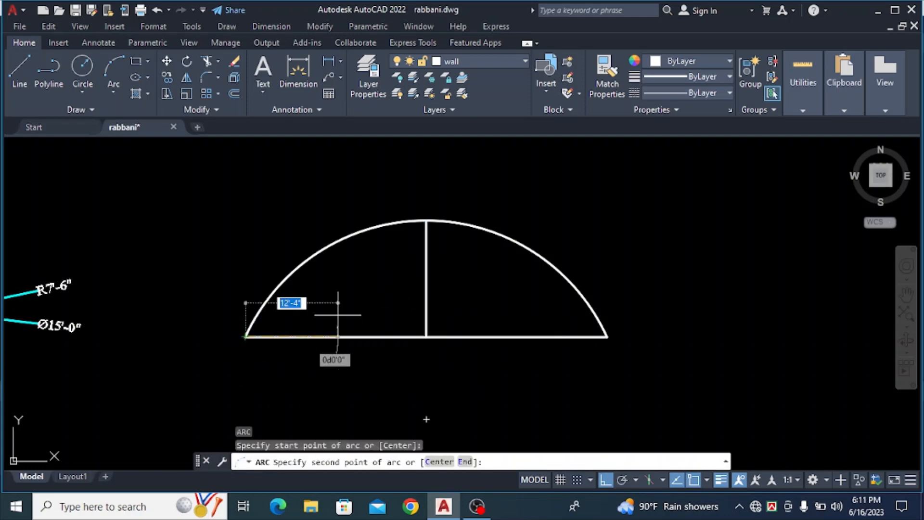
click(426, 279)
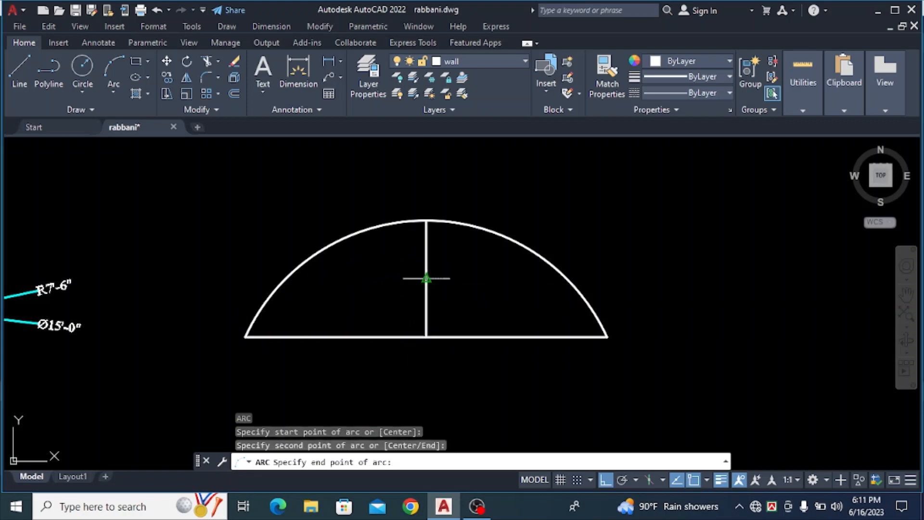
click(607, 336)
key(Escape)
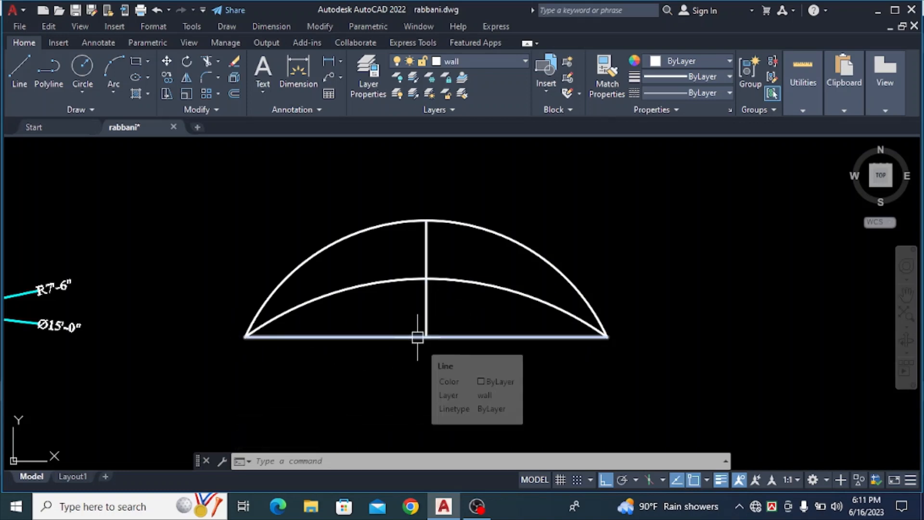
Draw a center-based arc centered on the horizontal line's midpoint, starting at its right end and stopping short of its left end.
text(a)
key(Return)
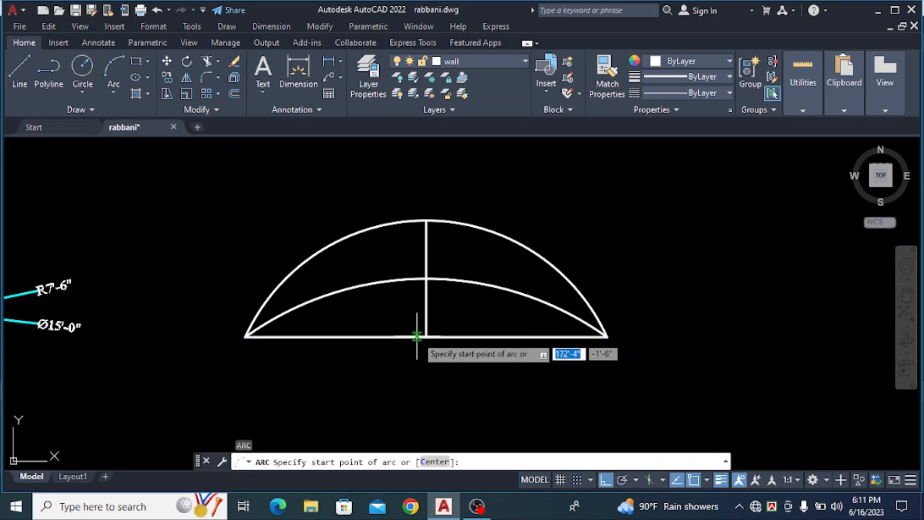
text(c)
key(Return)
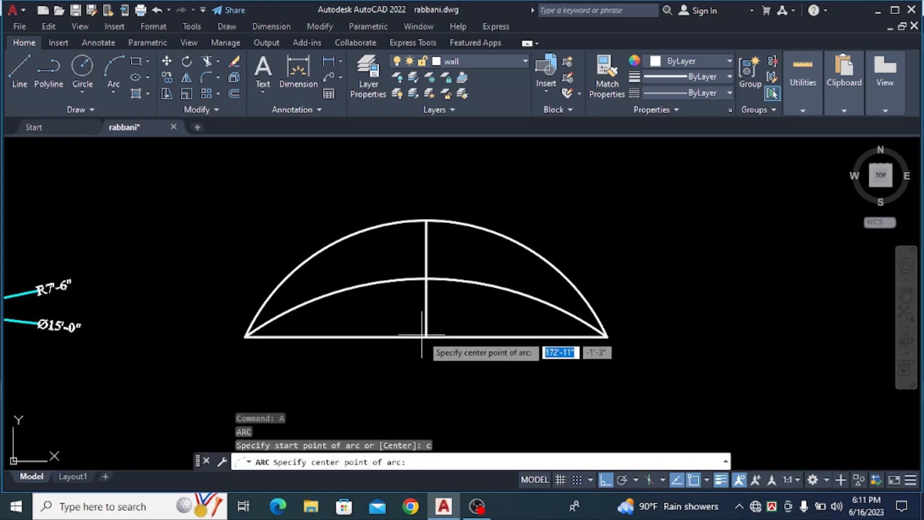
click(426, 336)
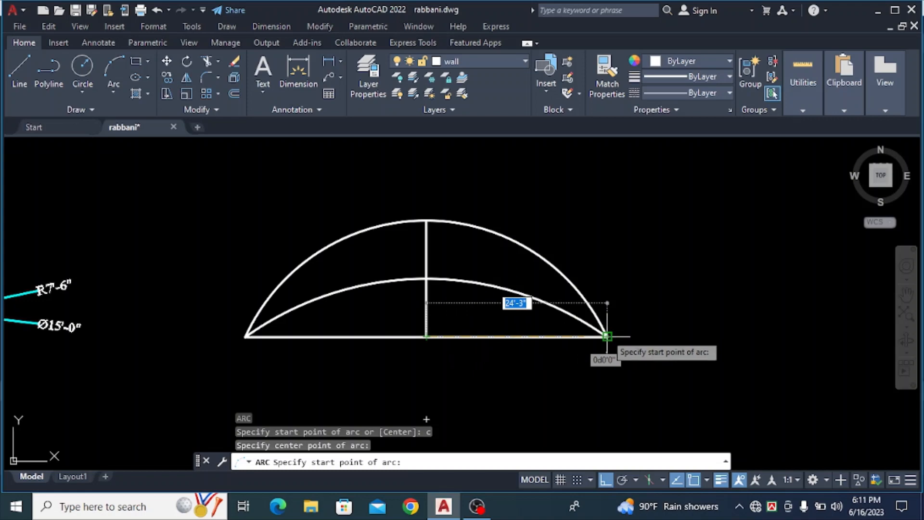
click(607, 337)
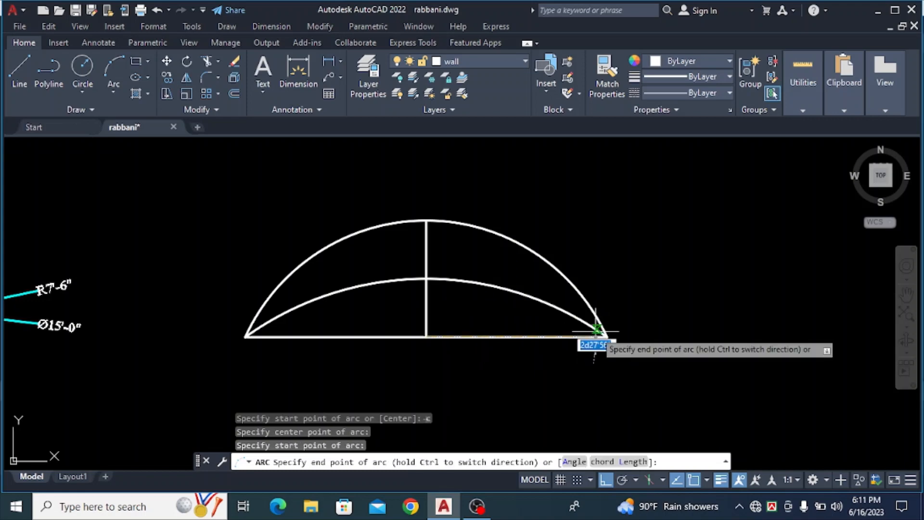
click(273, 290)
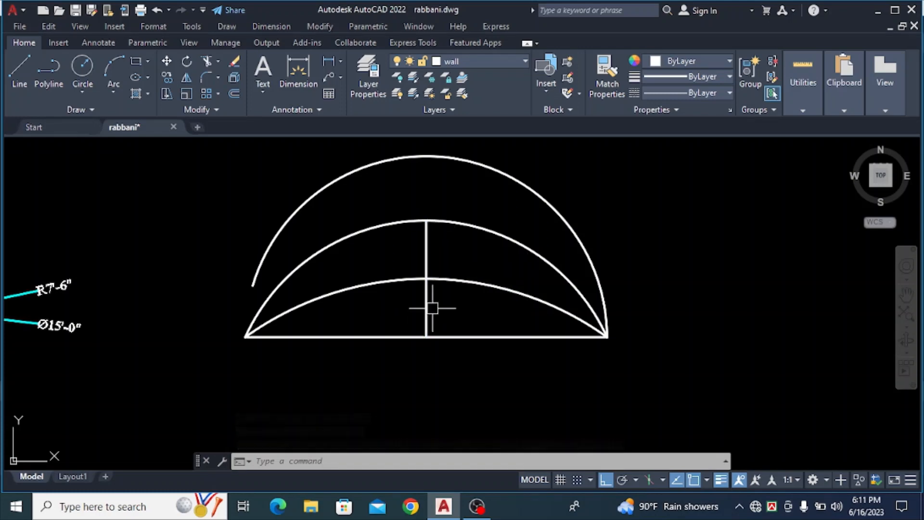
Stretch the outer arc's open end to the left endpoint of the horizontal line to complete the semicircle, and deselect it.
click(272, 242)
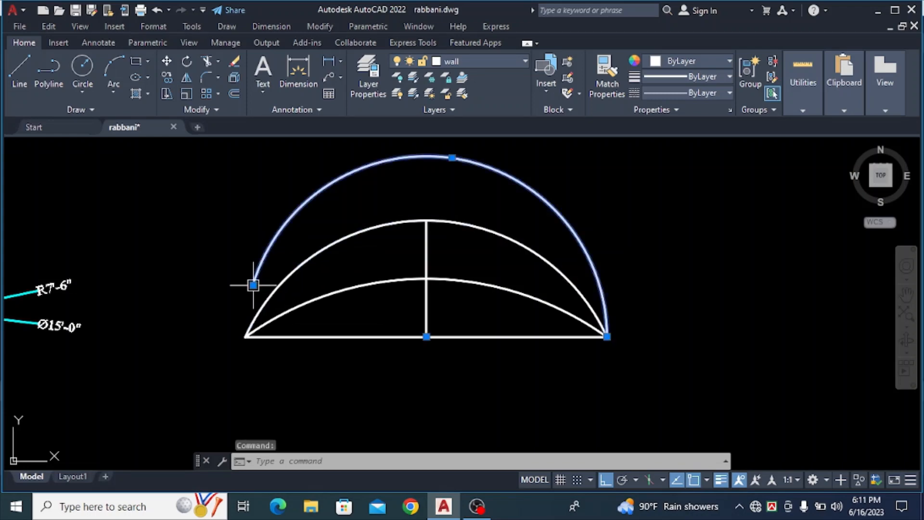
click(252, 285)
click(247, 335)
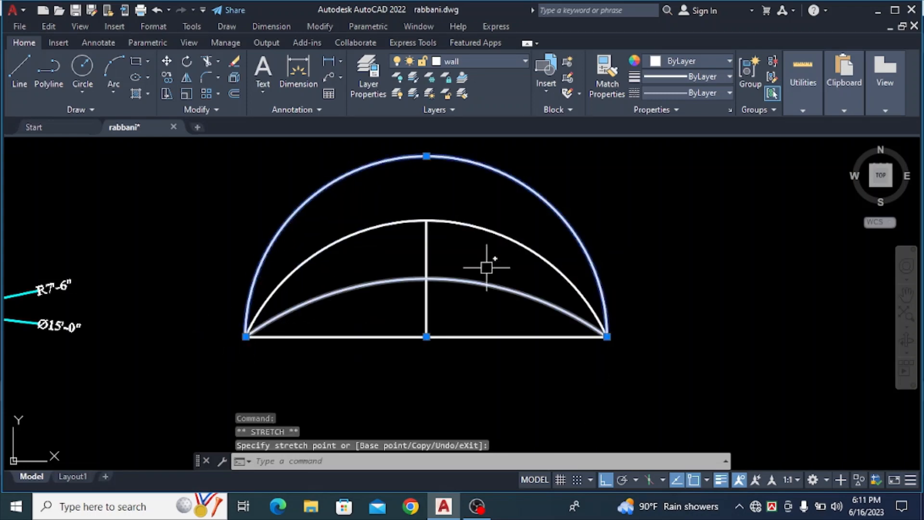
key(Escape)
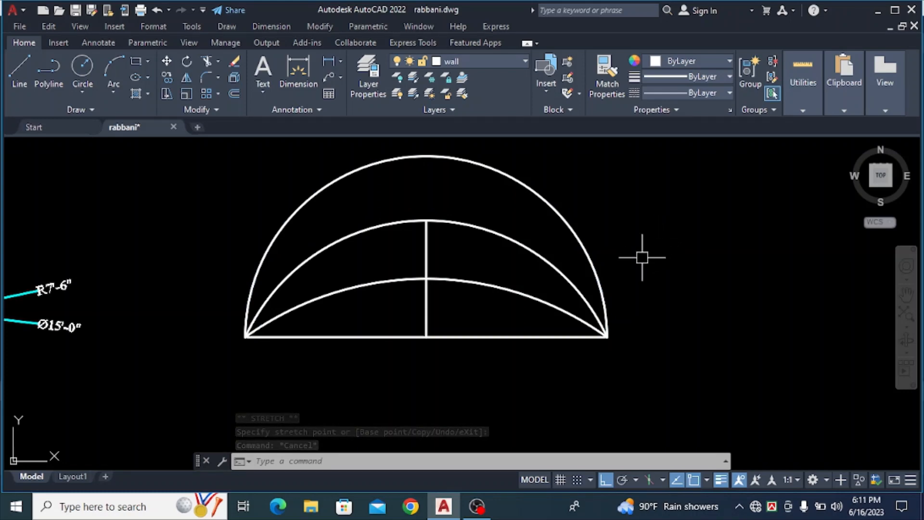
scroll(536, 235, down, 2)
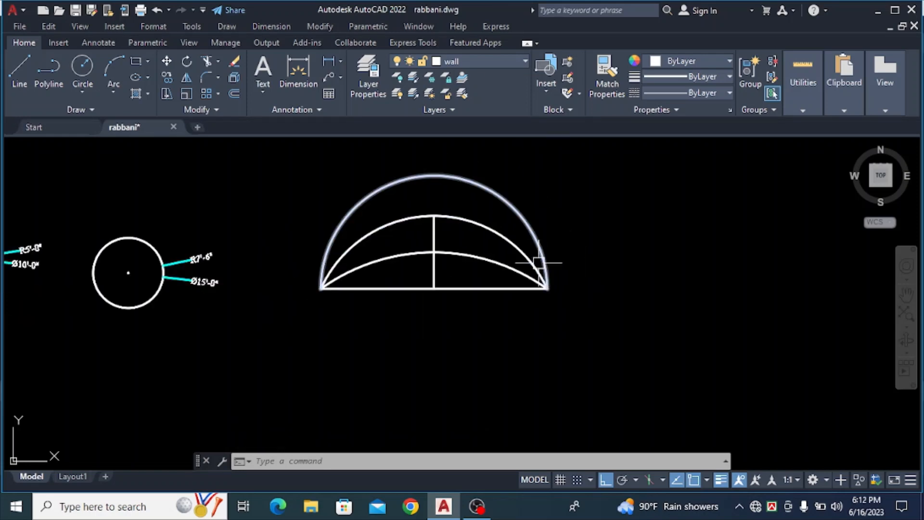
mouse_move(539, 255)
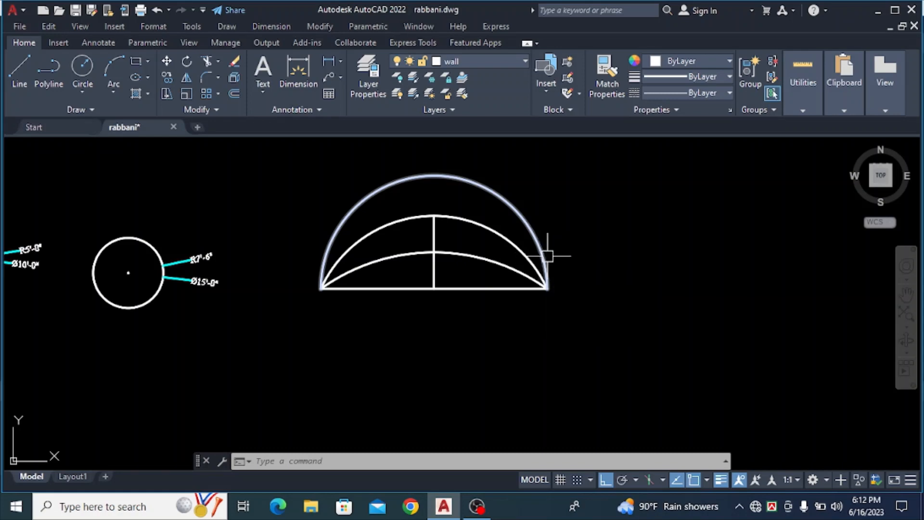
scroll(547, 255, up, 2)
scroll(506, 294, down, 2)
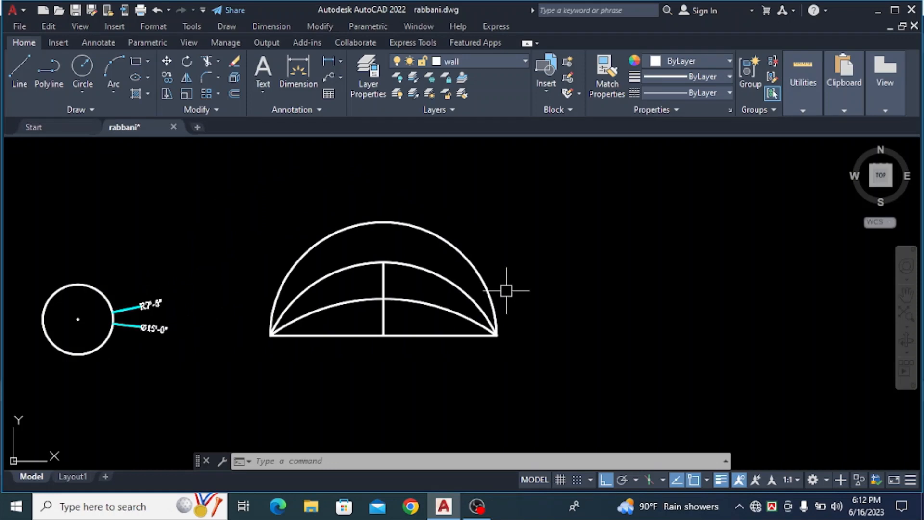